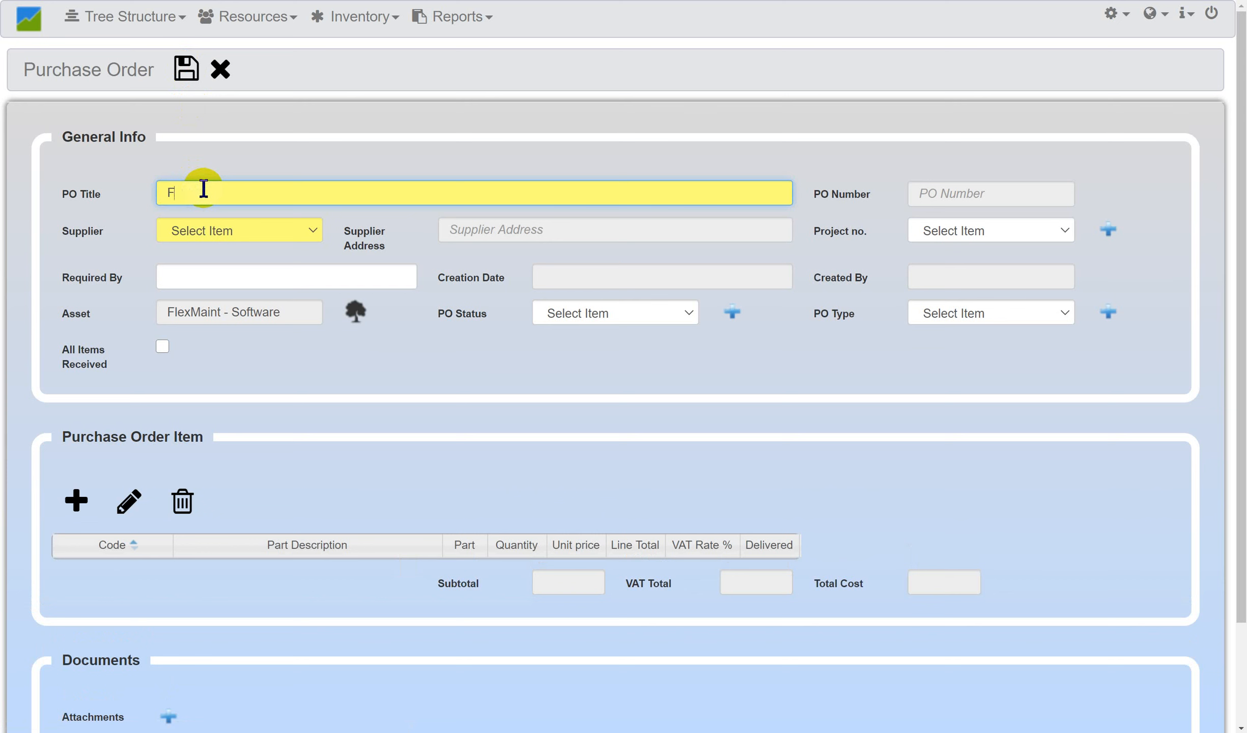
- Title the purchase order "Filters for Air Con" and choose Chill AC Supplies as the supplier
text(s for Air Con)
click(301, 229)
click(269, 275)
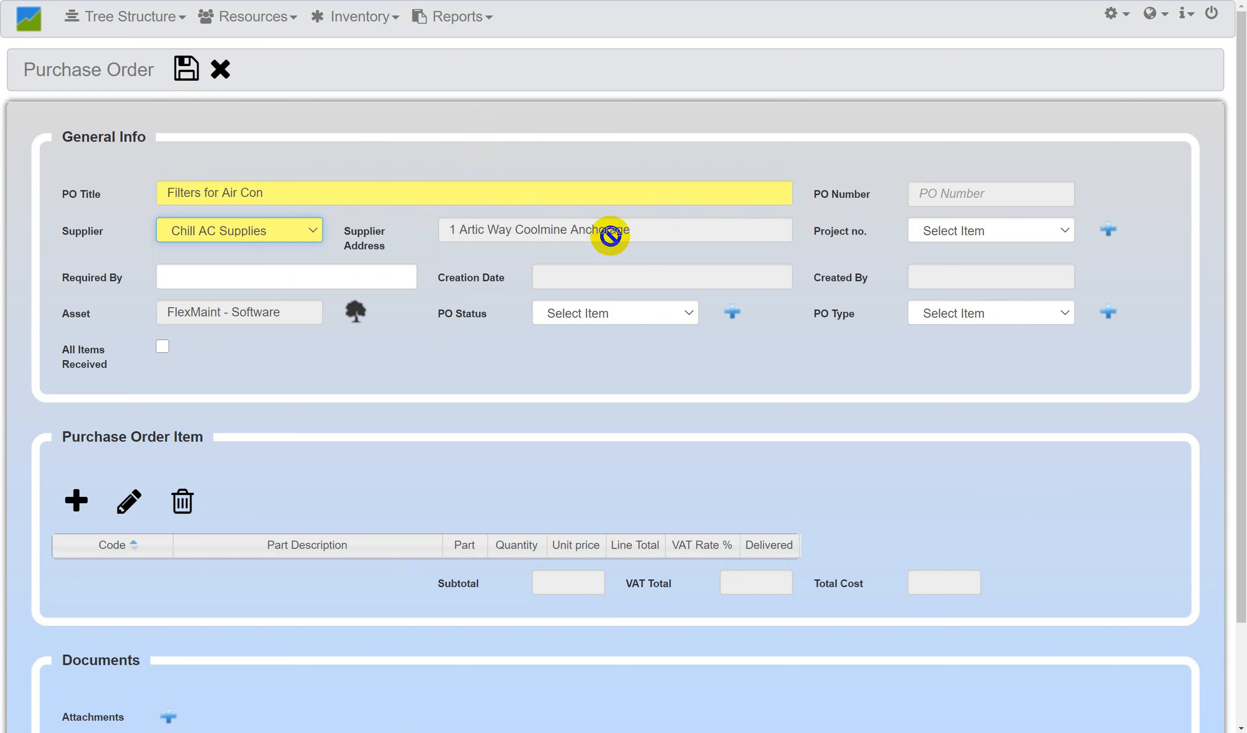
click(976, 230)
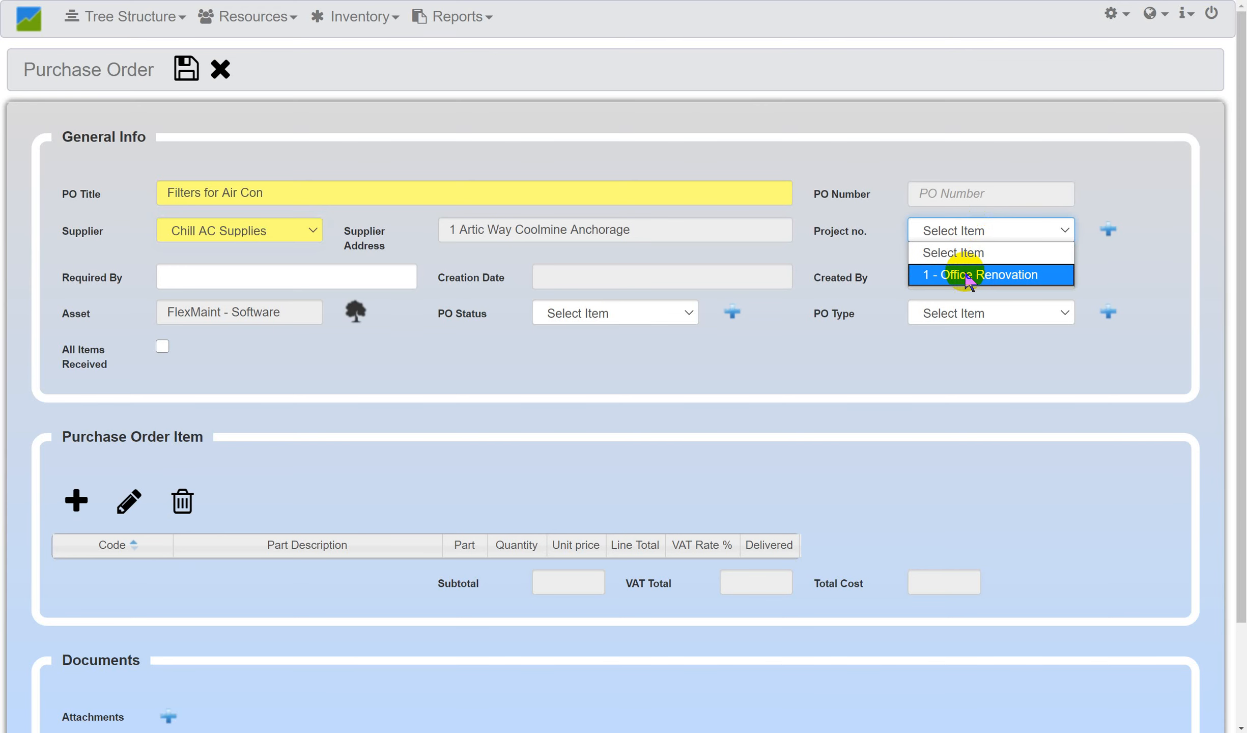
click(818, 254)
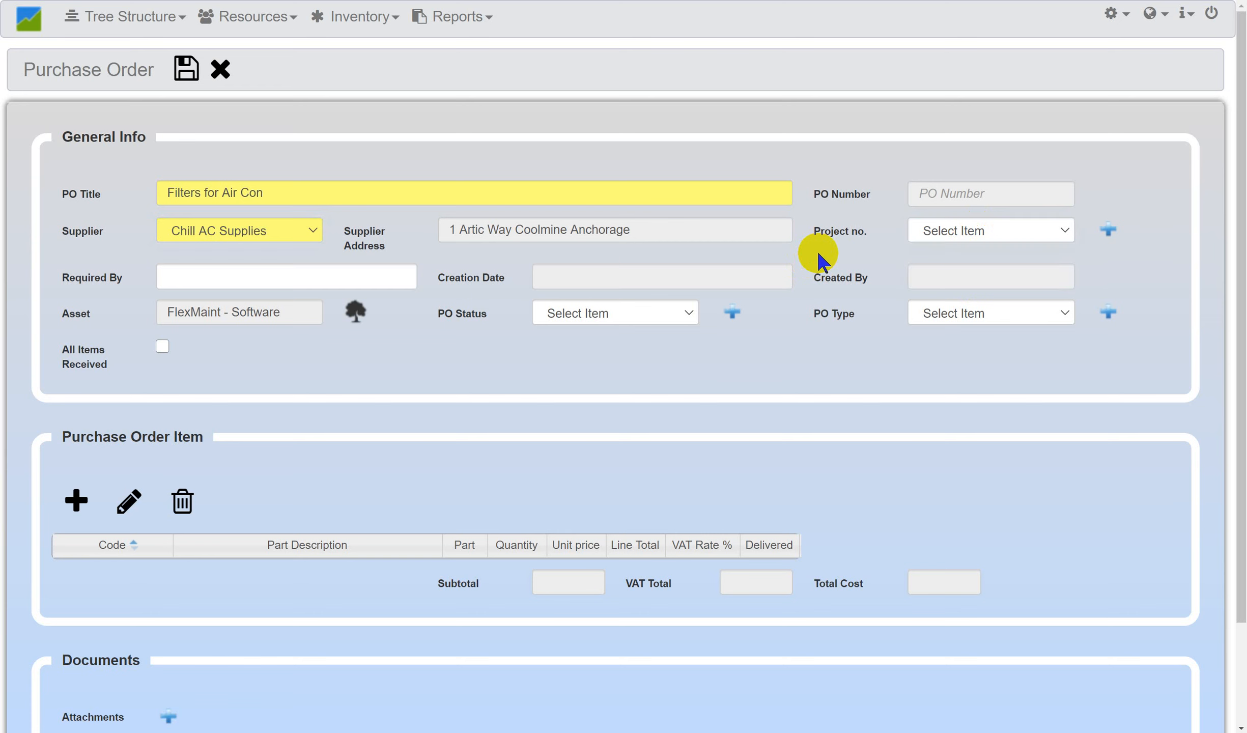
- Set the purchase order's required-by date to 24 July, 2020
click(270, 270)
click(191, 308)
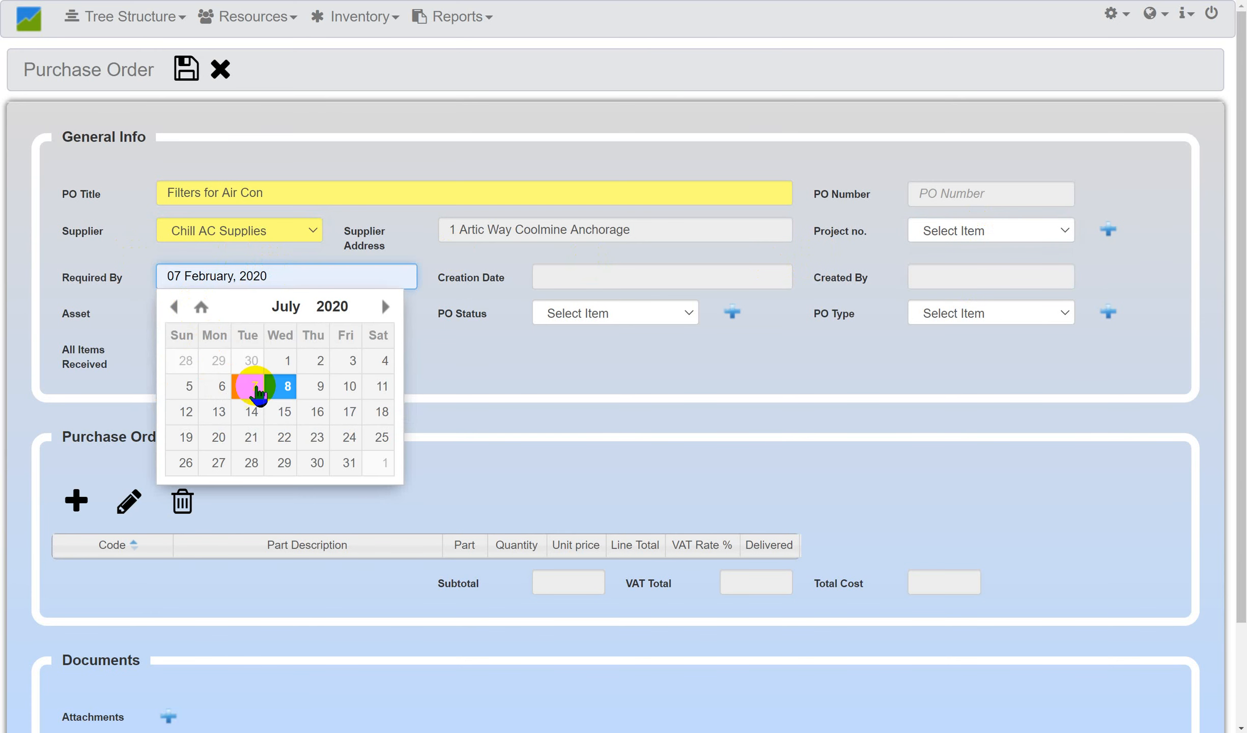
click(287, 387)
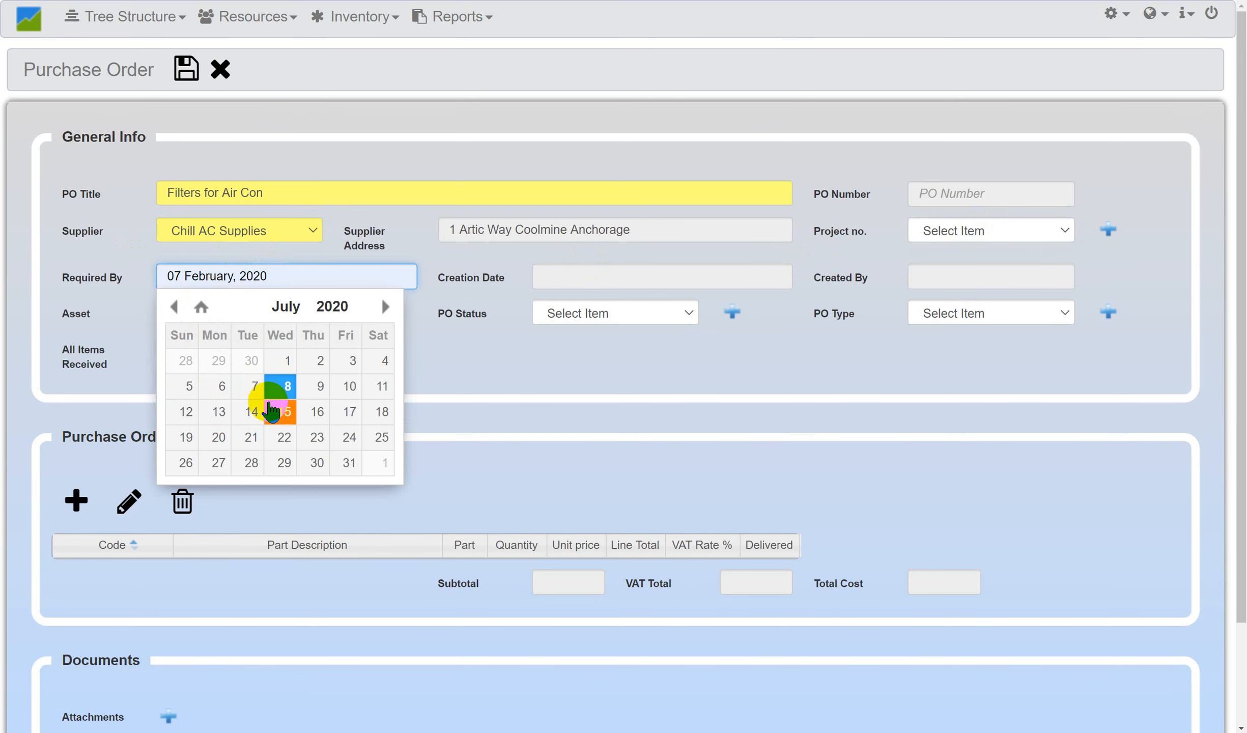
click(349, 438)
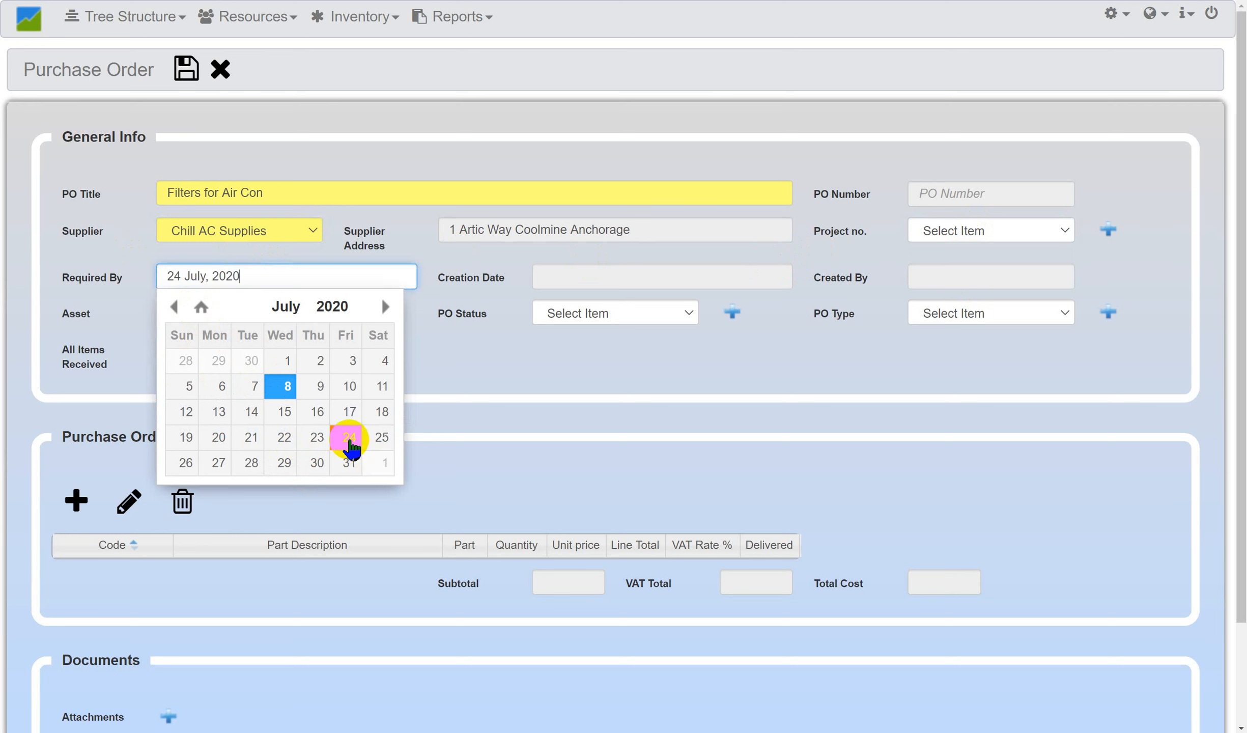
click(514, 376)
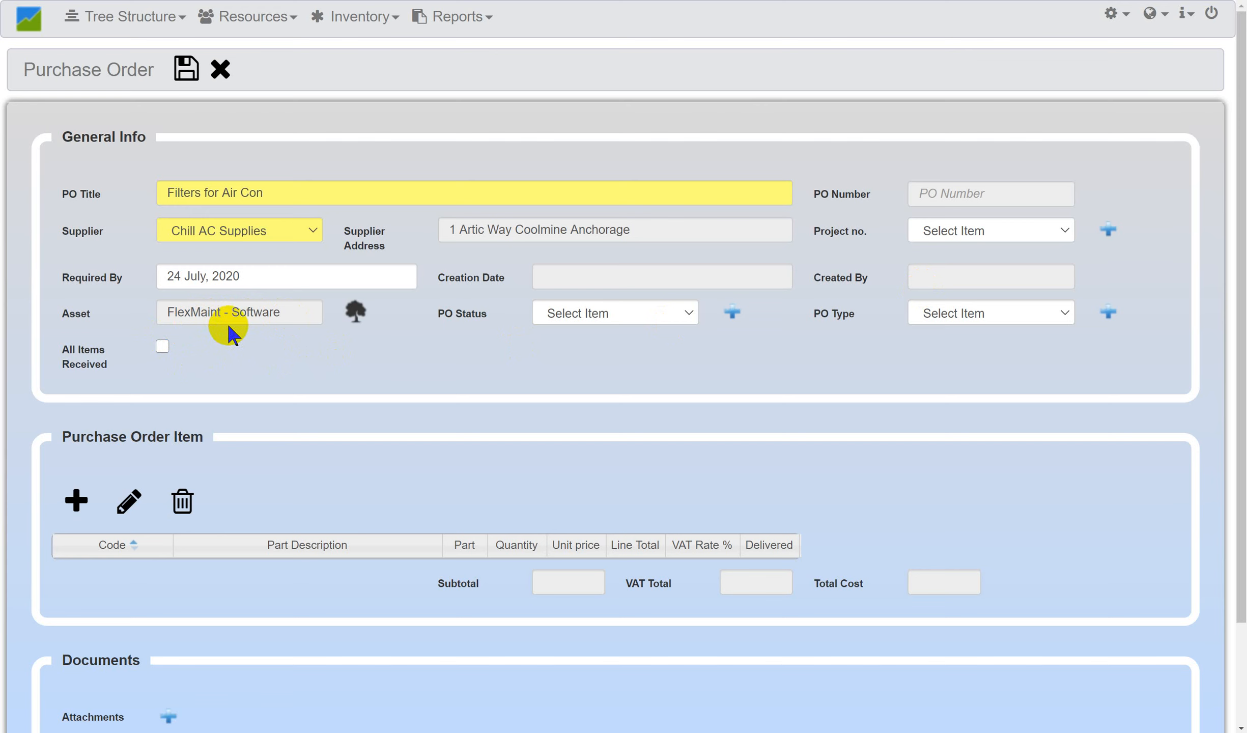
click(352, 310)
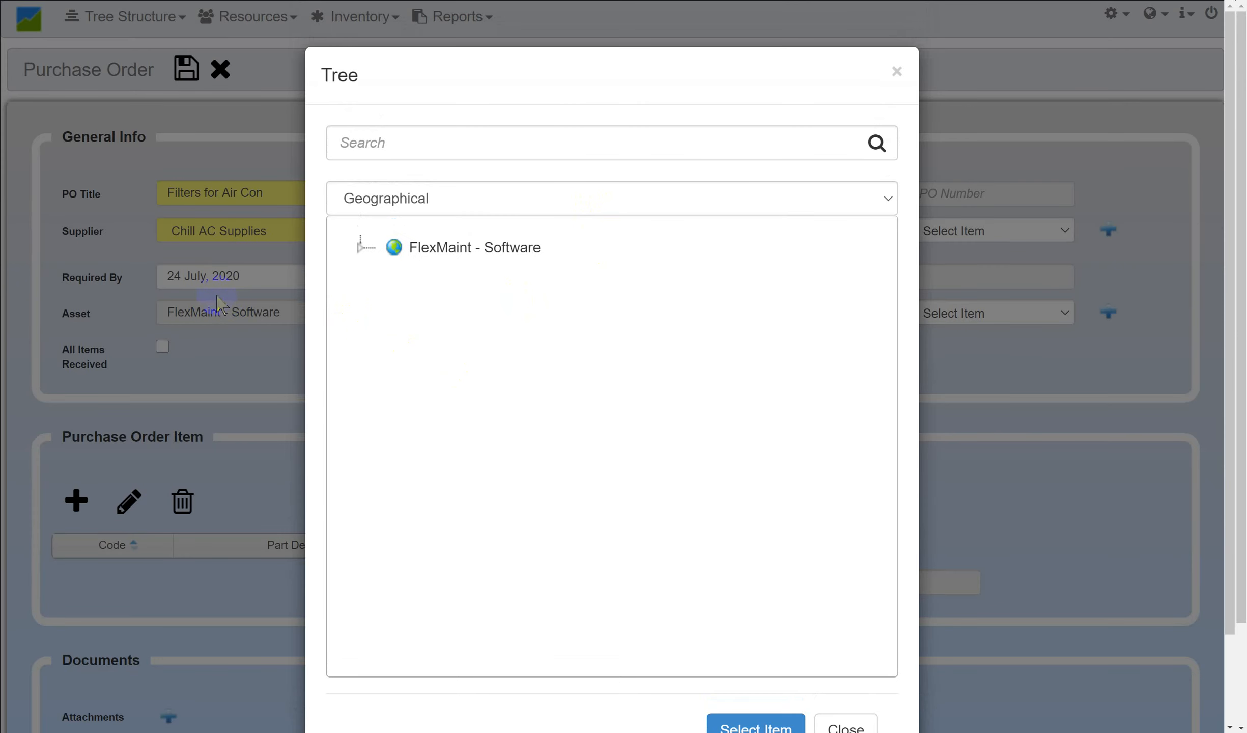
click(358, 255)
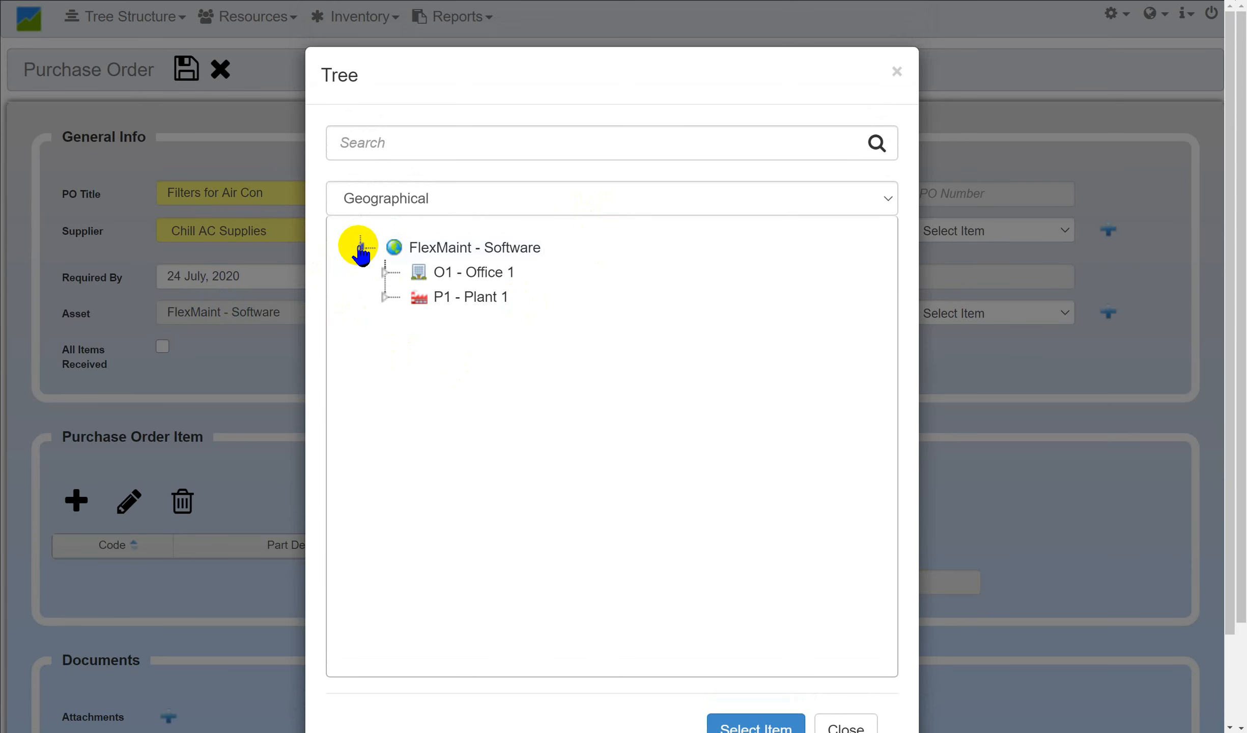
click(894, 77)
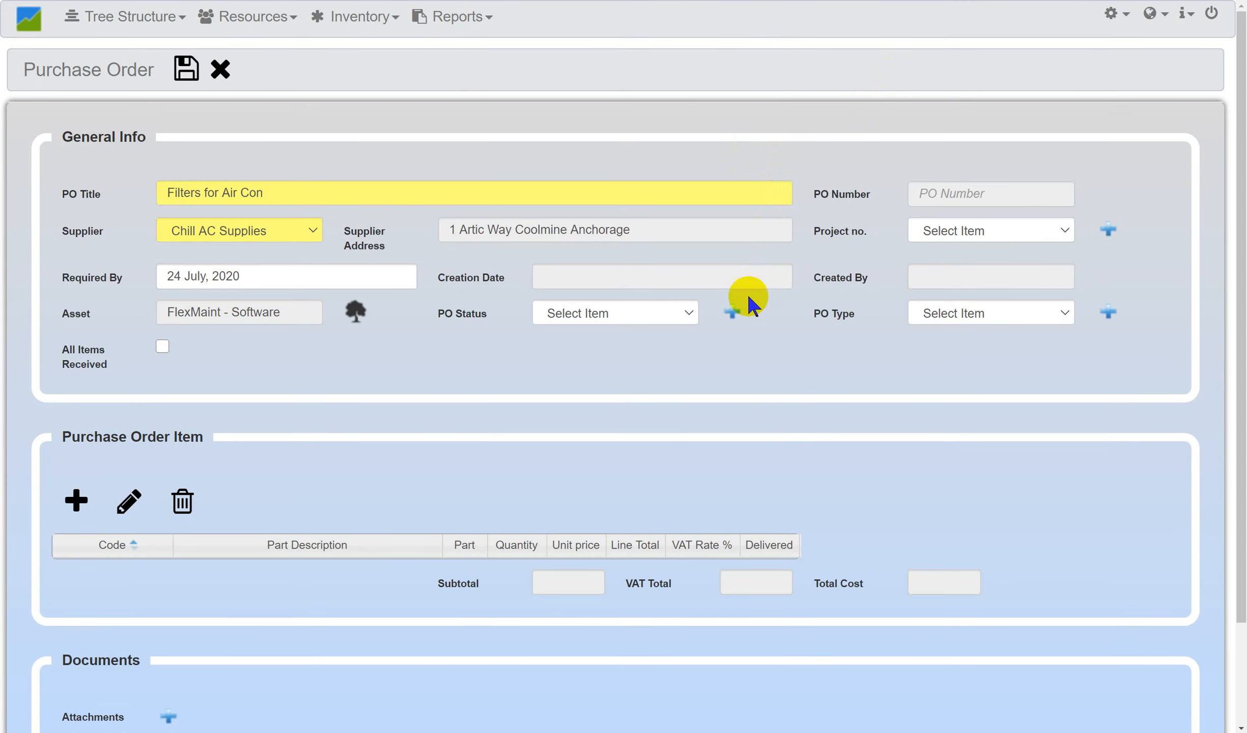
- Set the PO status to Purchased and the PO type to Maintenance
click(688, 315)
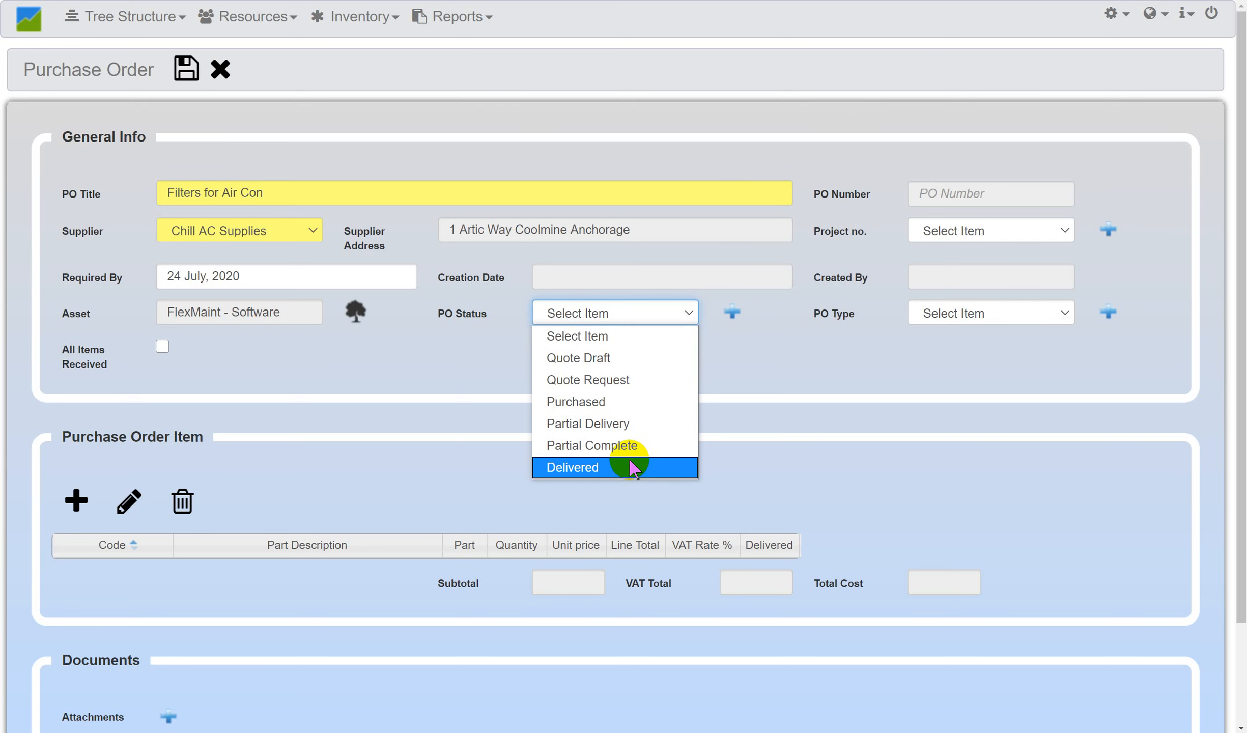
click(616, 404)
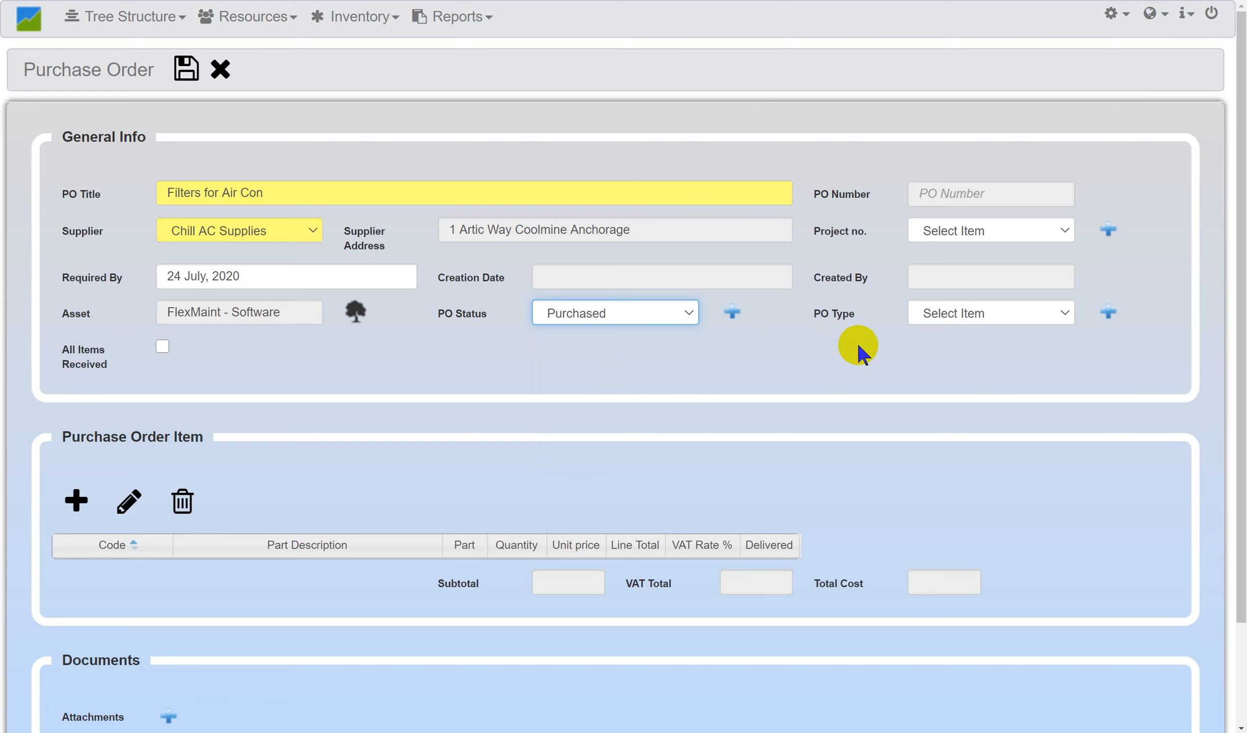
click(956, 312)
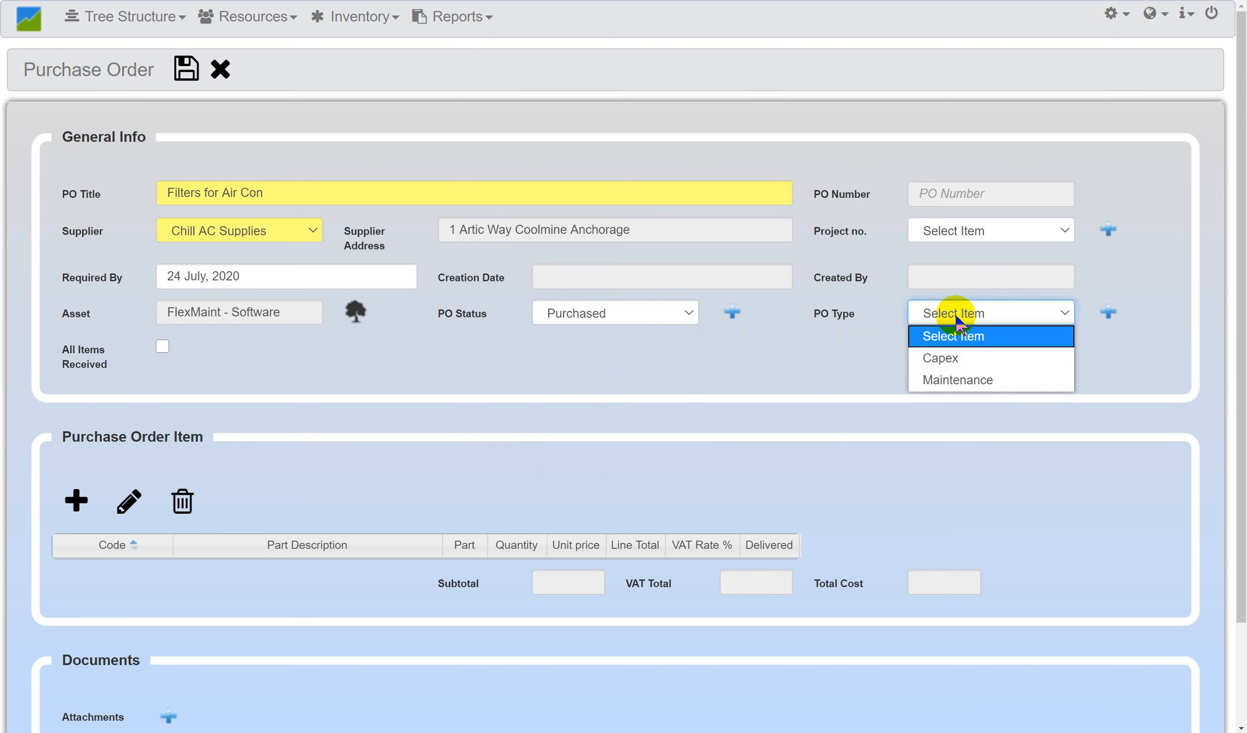
click(937, 381)
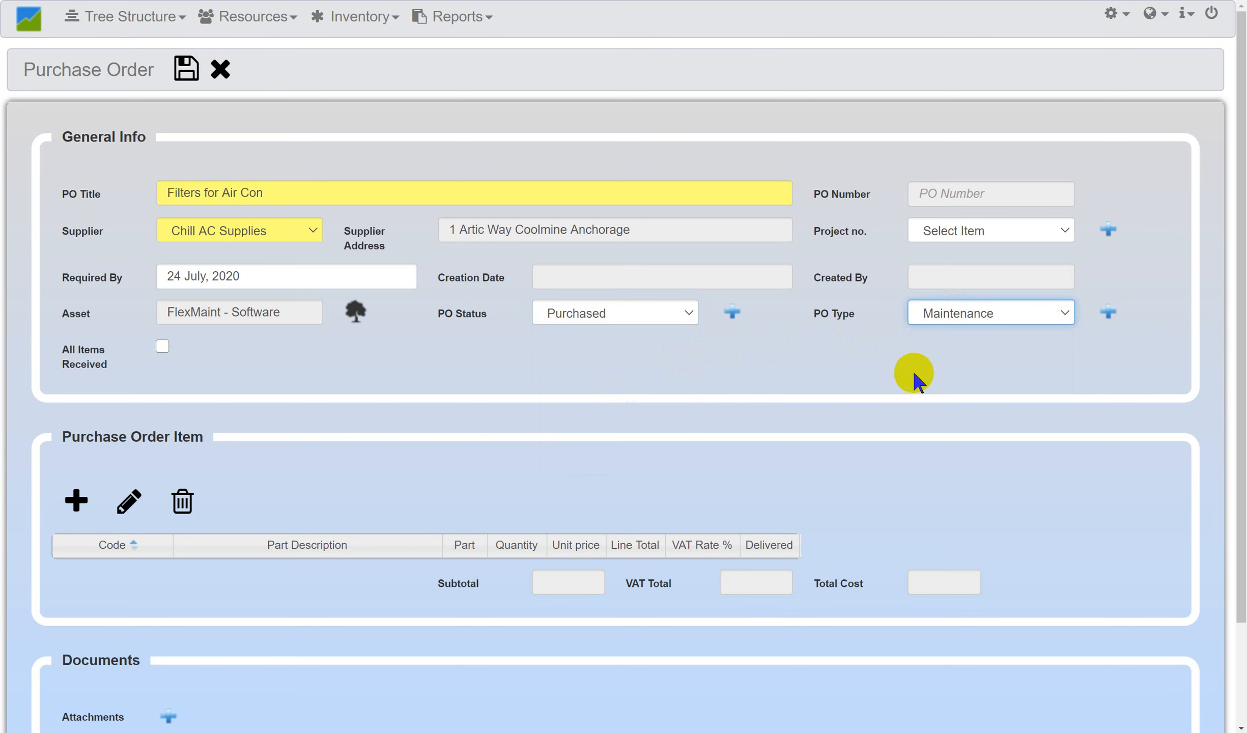
- Start a new purchase order item and choose the existing part code Filter320
click(77, 503)
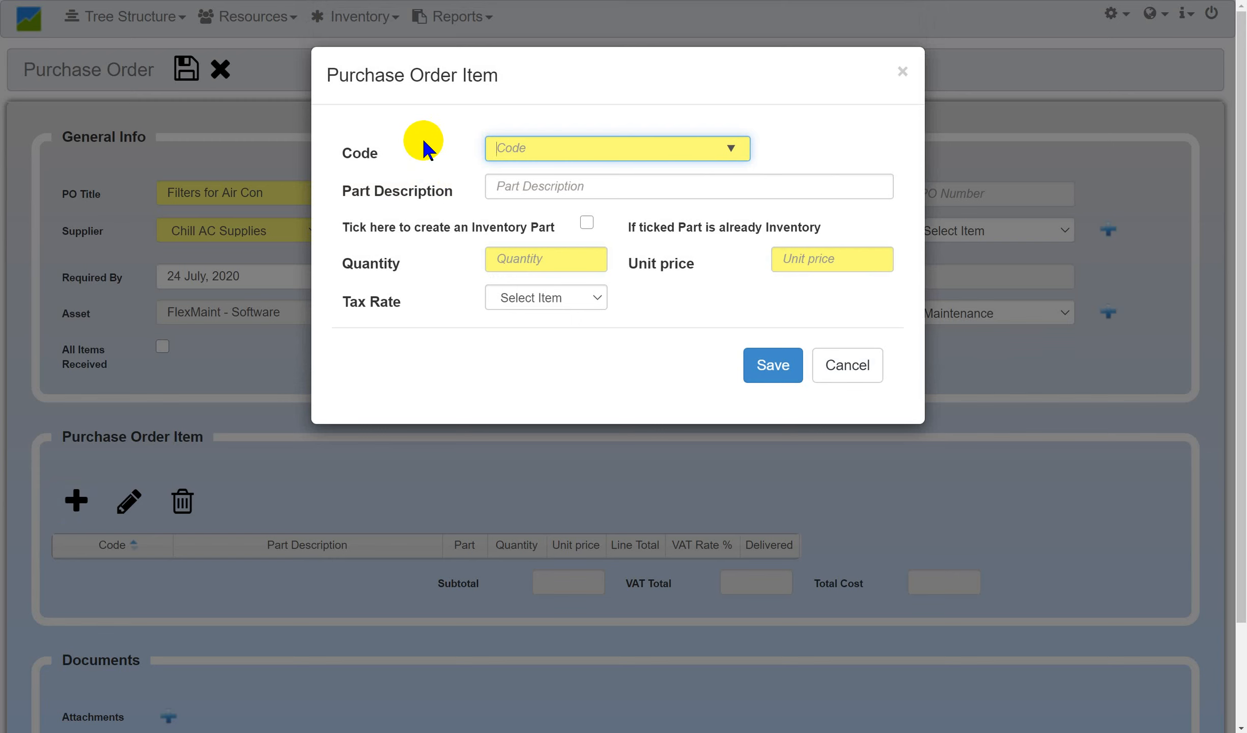
click(732, 148)
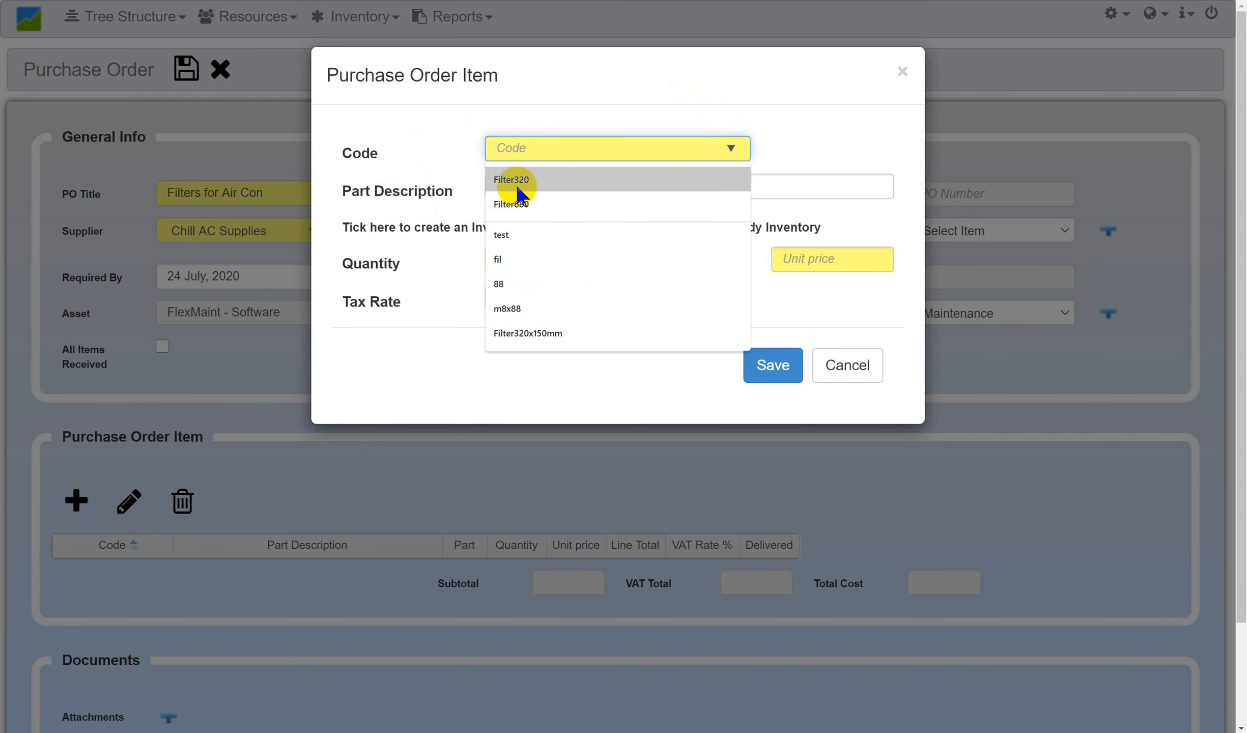
click(509, 258)
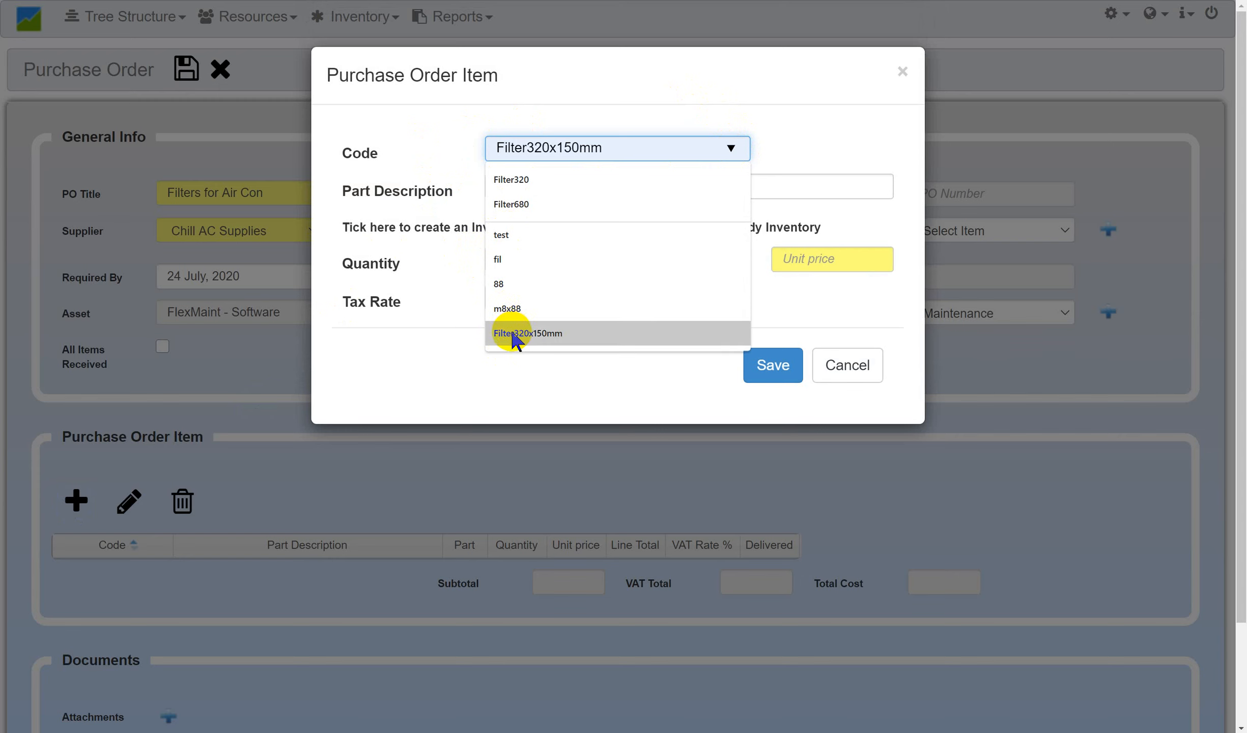
click(543, 181)
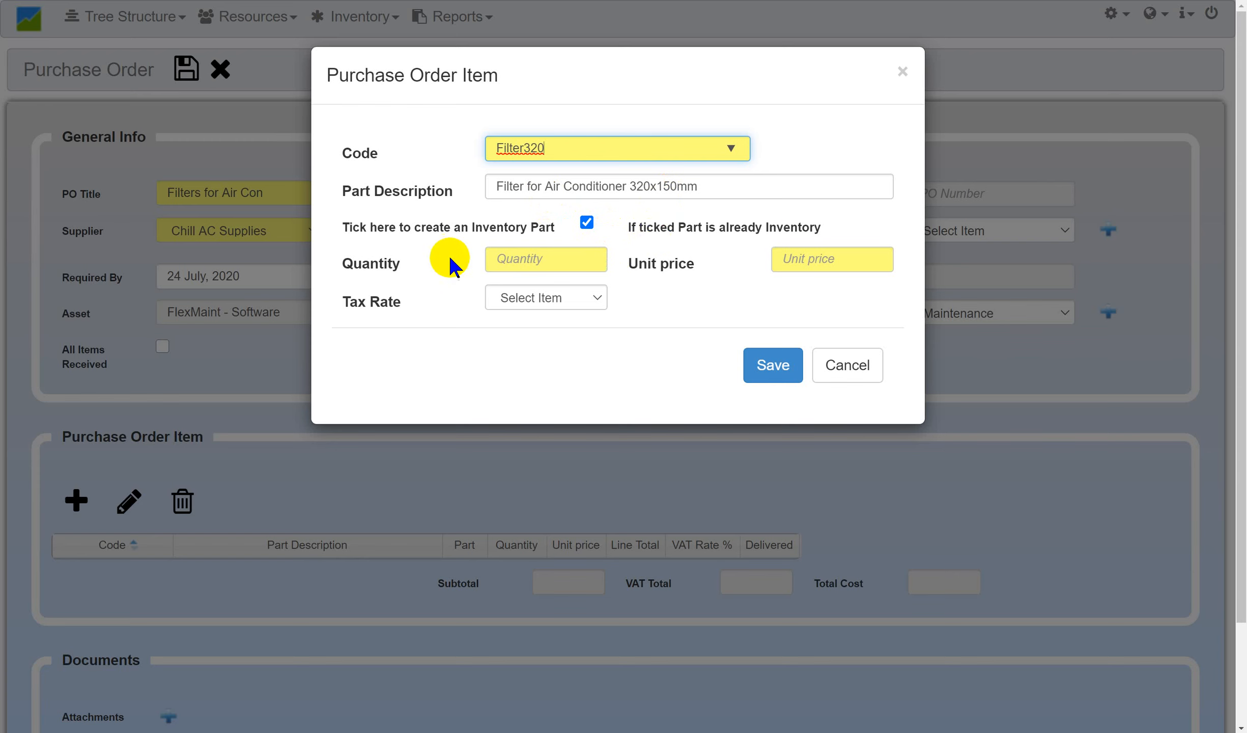
- Give the Filter320 item quantity 2, unit price 20 and tax rate 20.00, and save it to the order
click(504, 257)
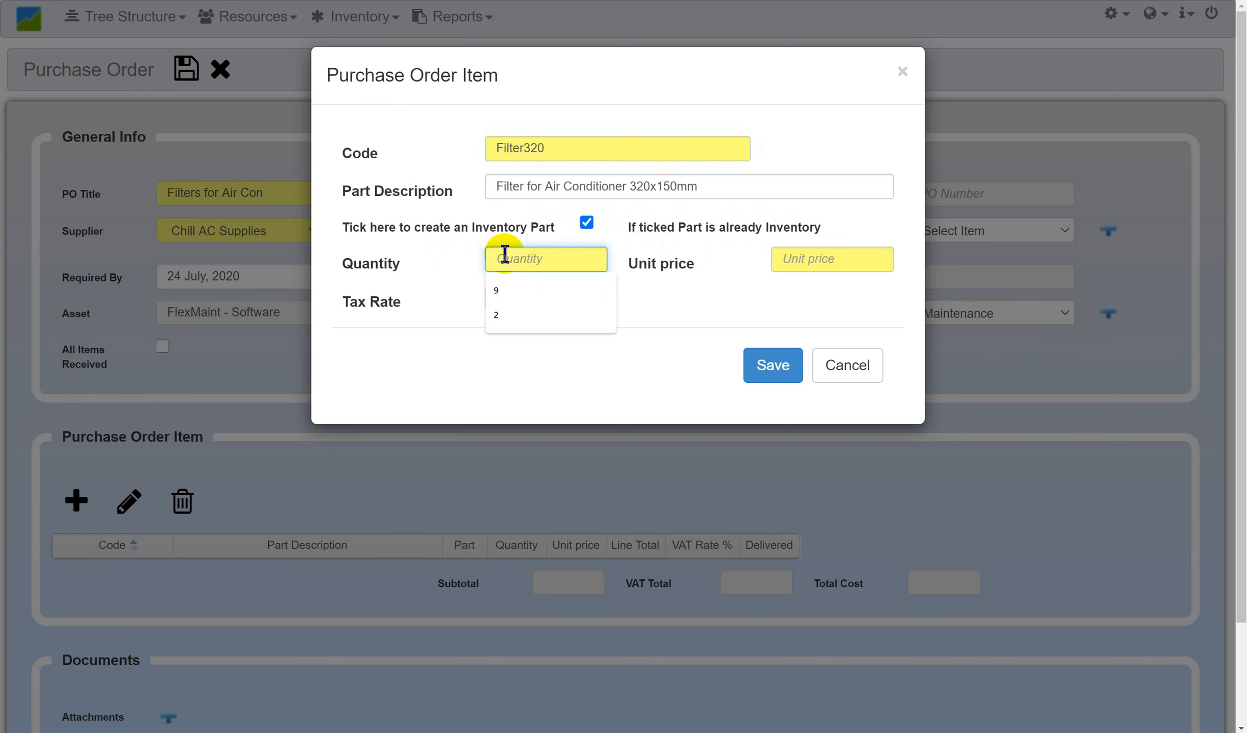
text(2)
click(802, 255)
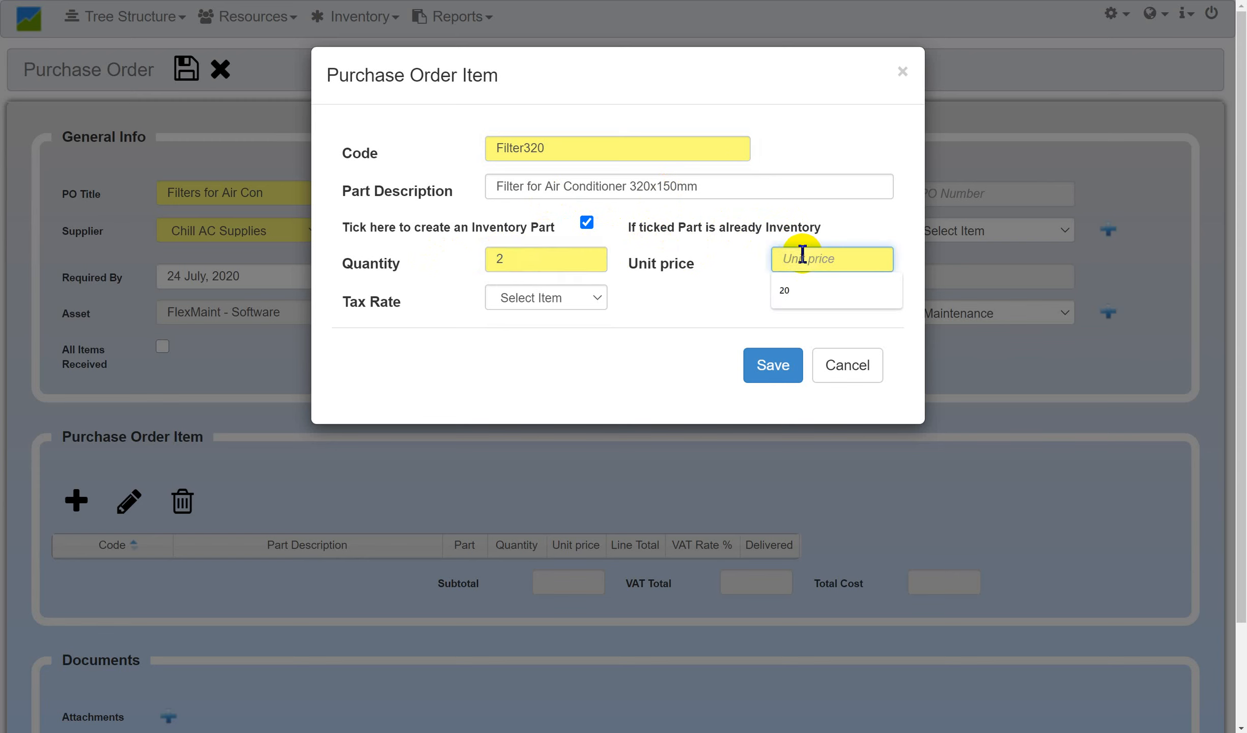
text(20)
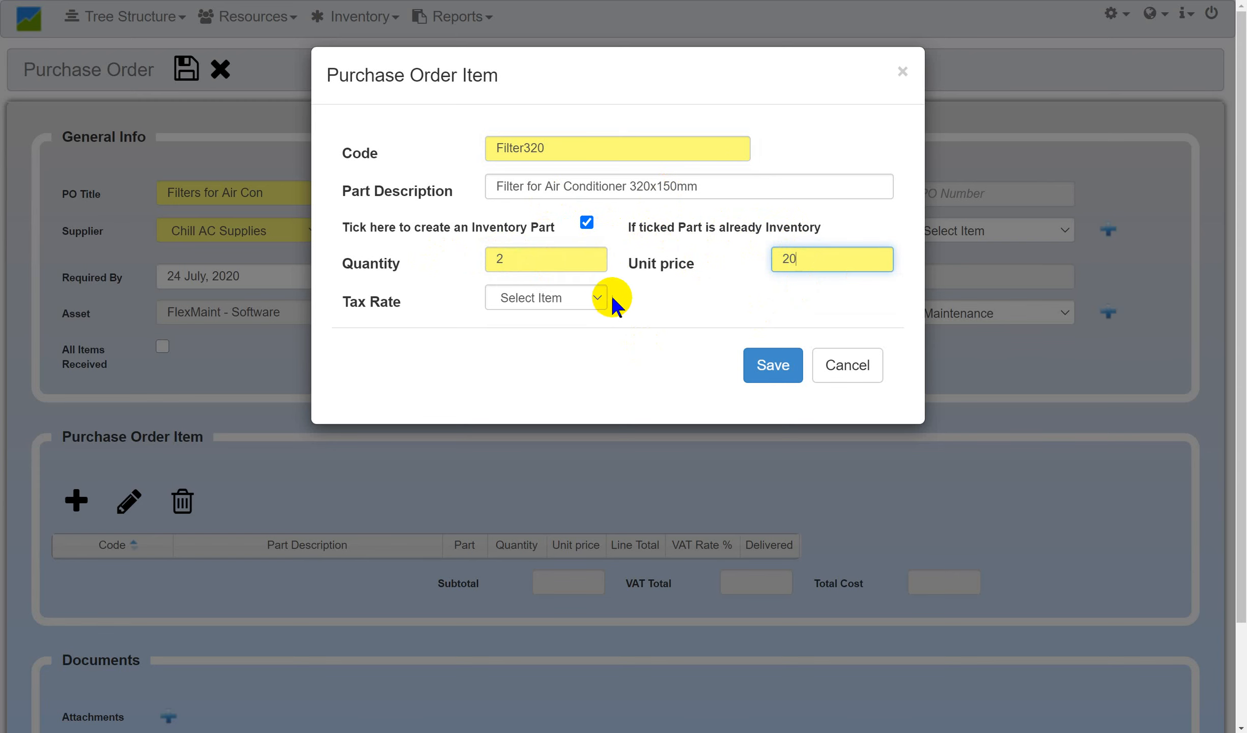
click(577, 293)
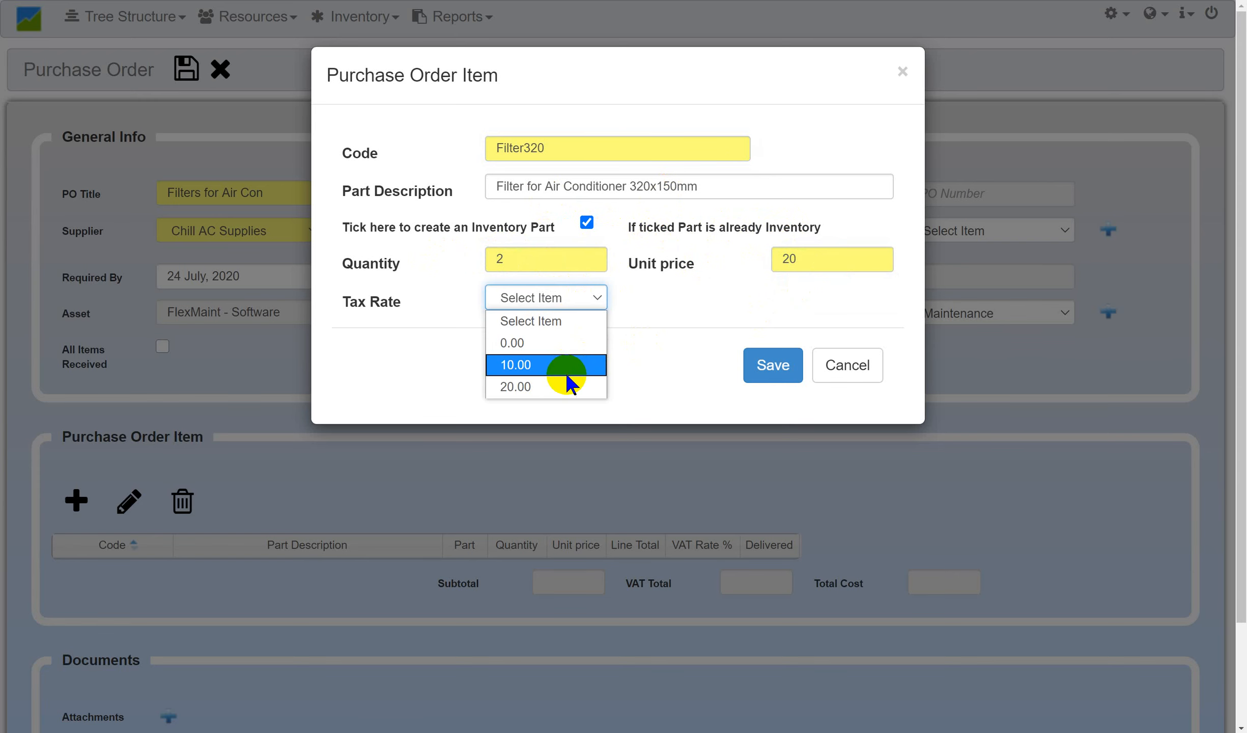
click(579, 387)
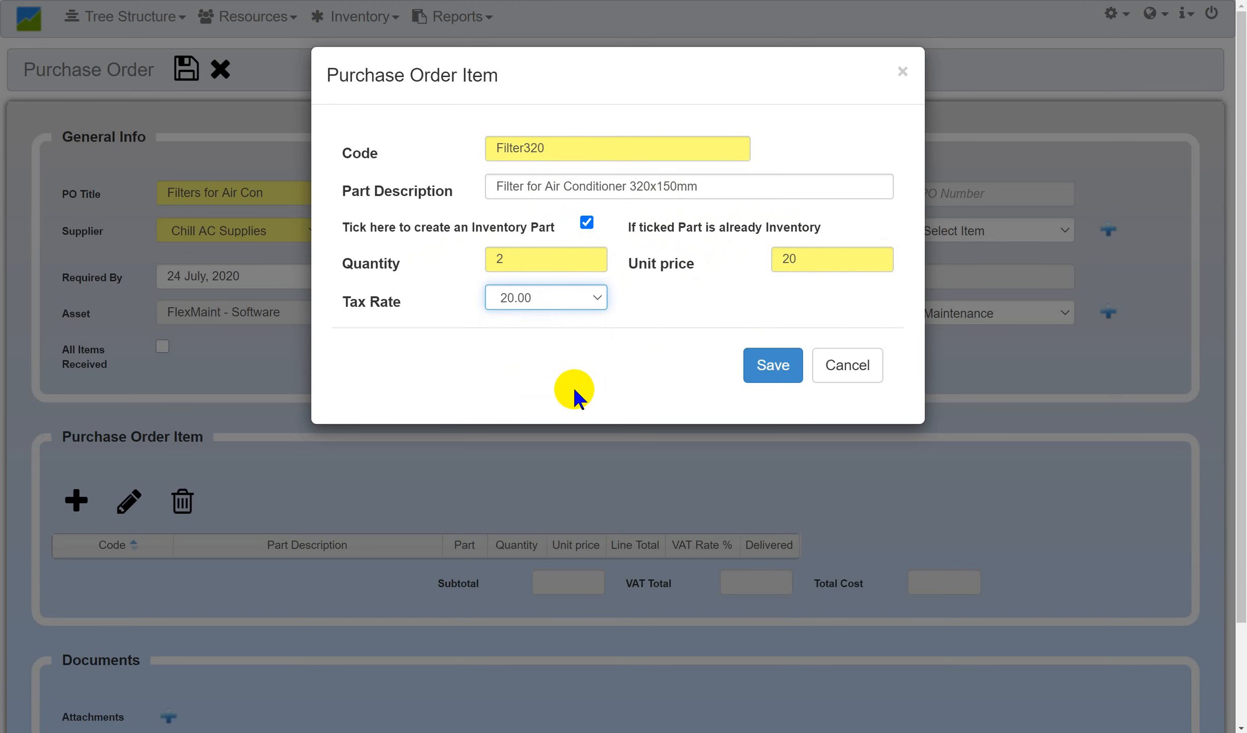
click(773, 366)
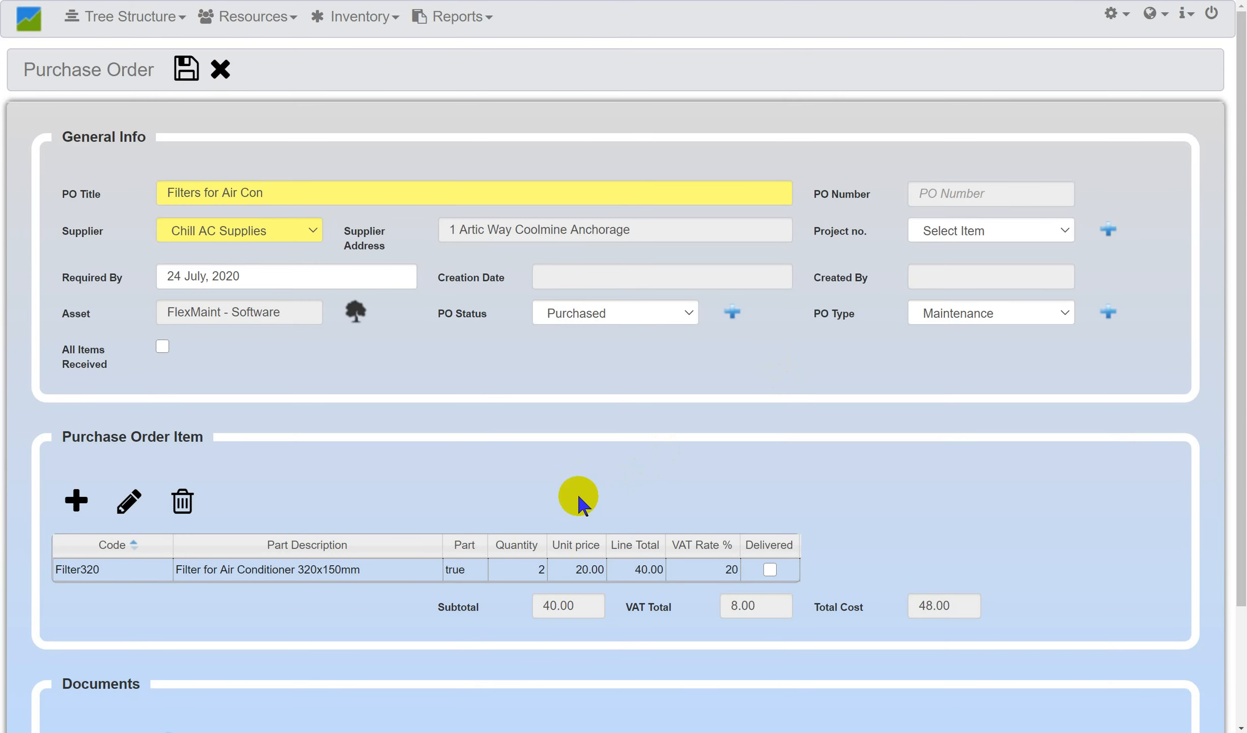
- Start a second purchase order item and find part code Filter680 by searching for "68"
click(72, 501)
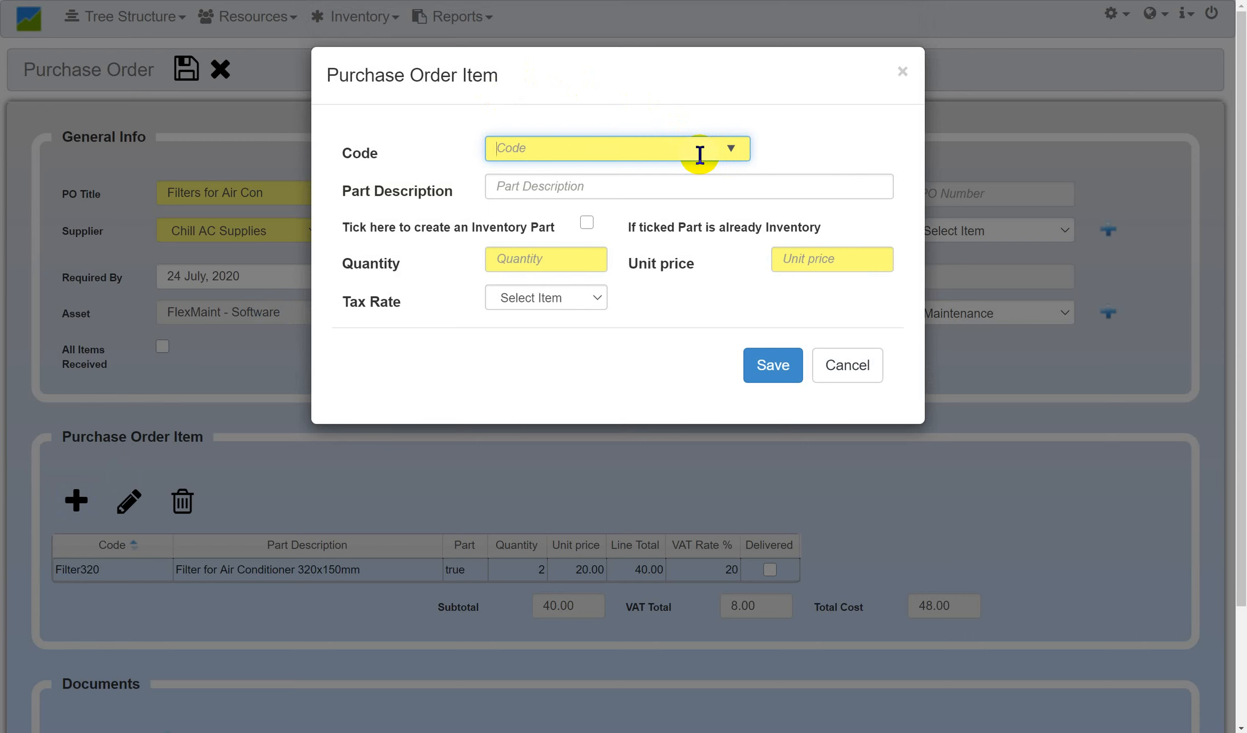
text(fil)
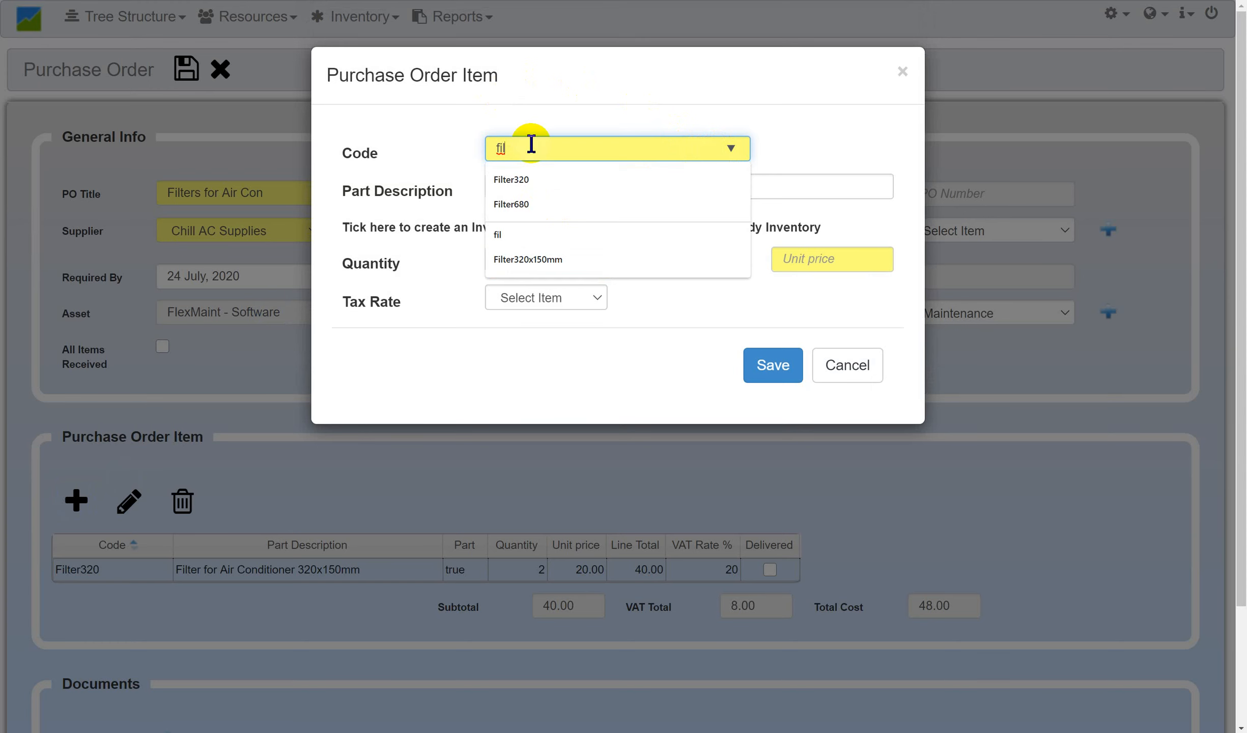
key(BackSpace)
key(BackSpace)
key(BackSpace)
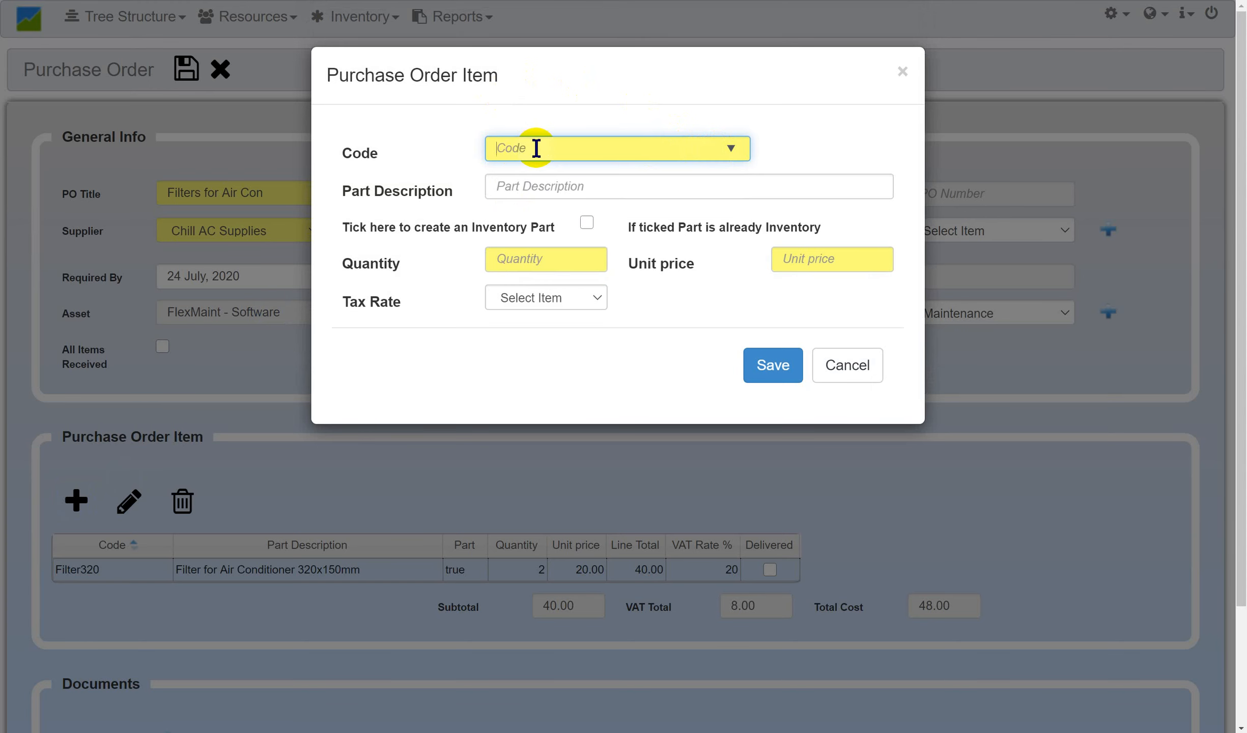
text(68)
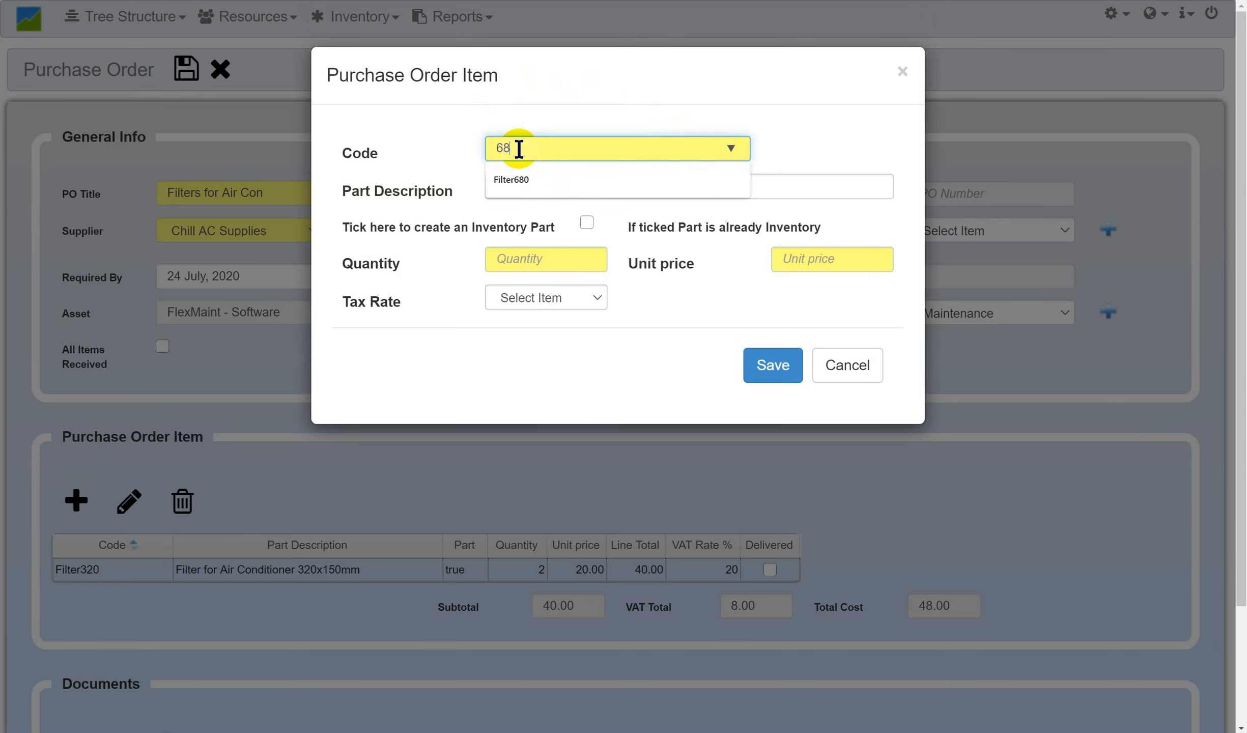
click(544, 183)
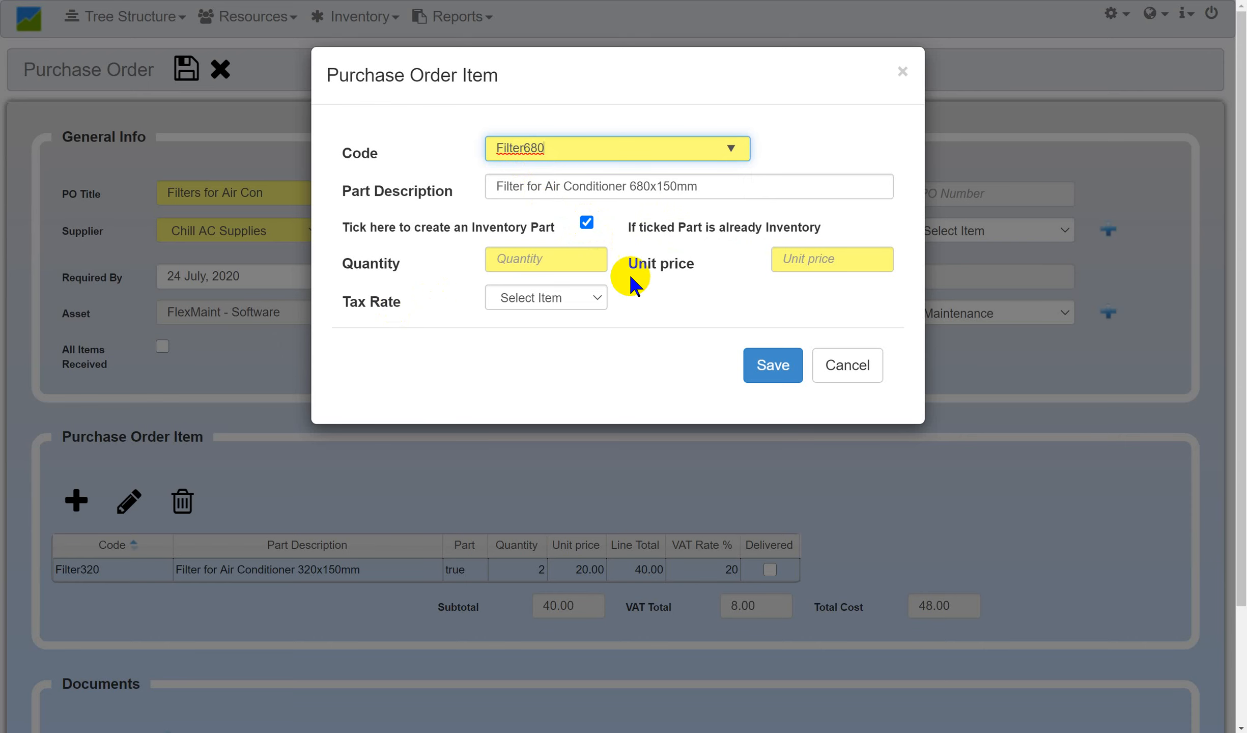
- Give the Filter680 item quantity 3, unit price 30 and tax rate 20.00, and save it to the order
click(499, 260)
text(3)
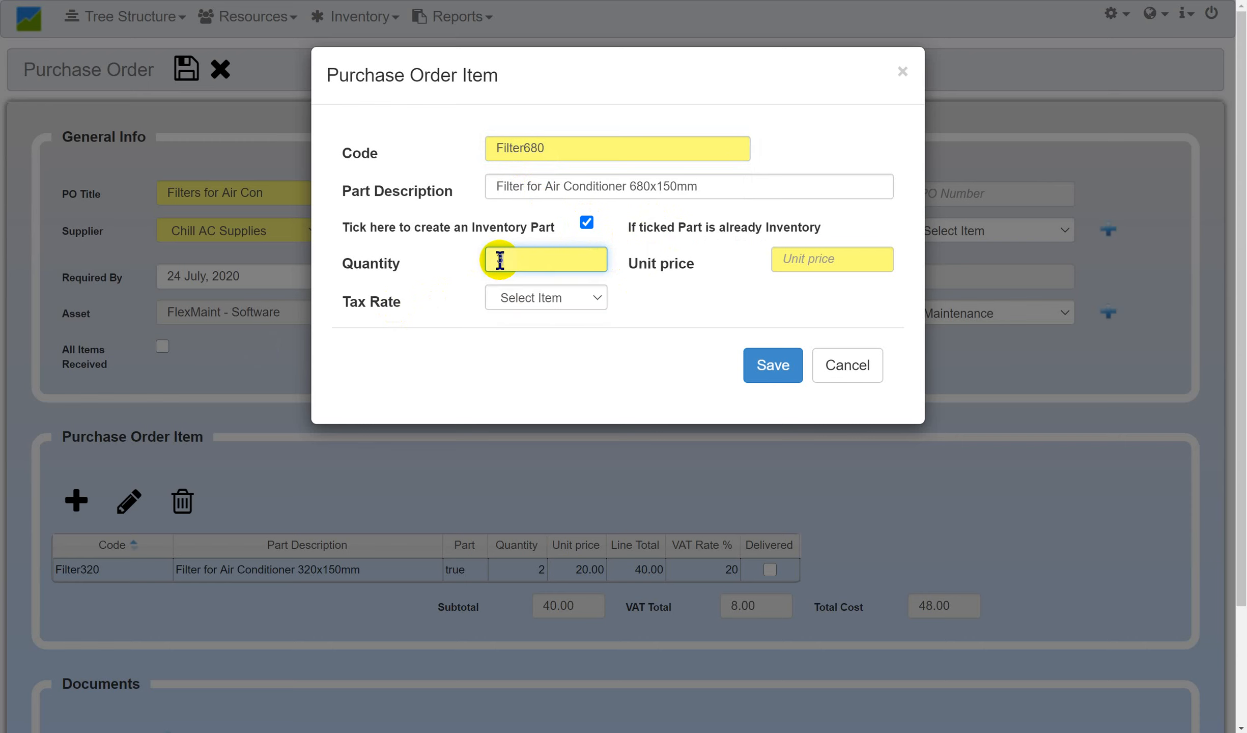
key(Tab)
text(30)
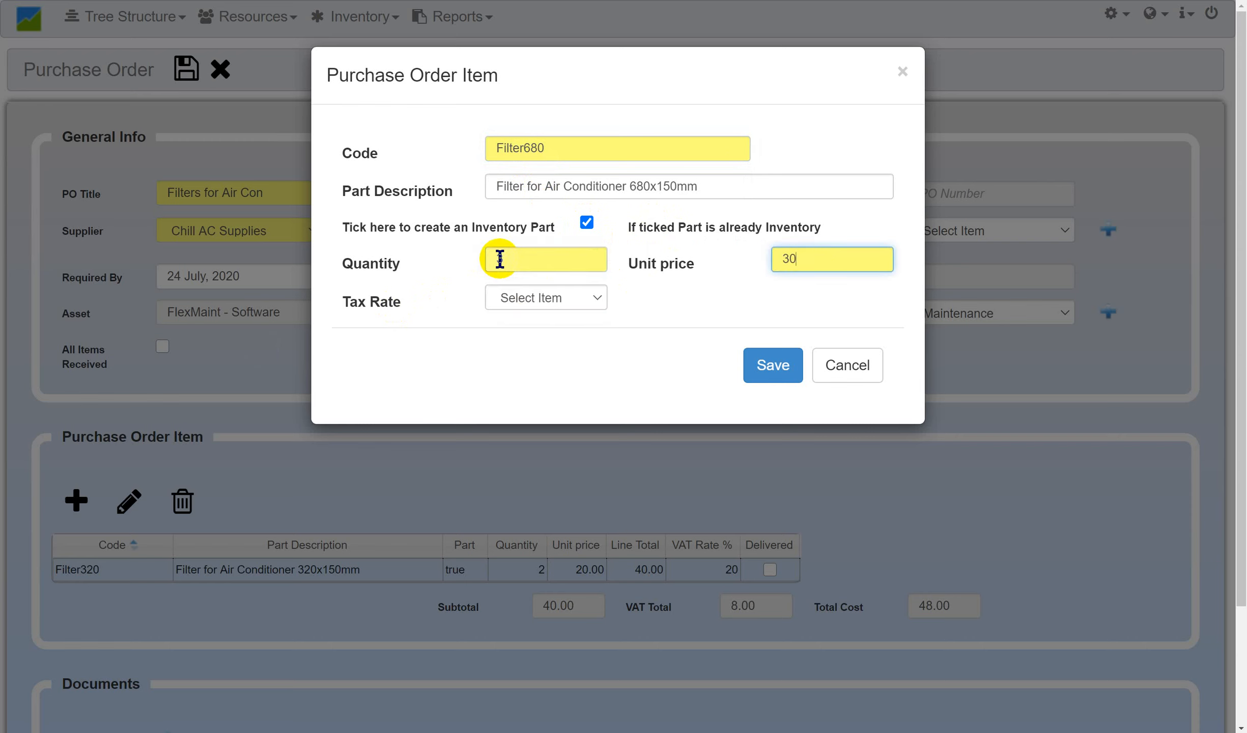
click(536, 297)
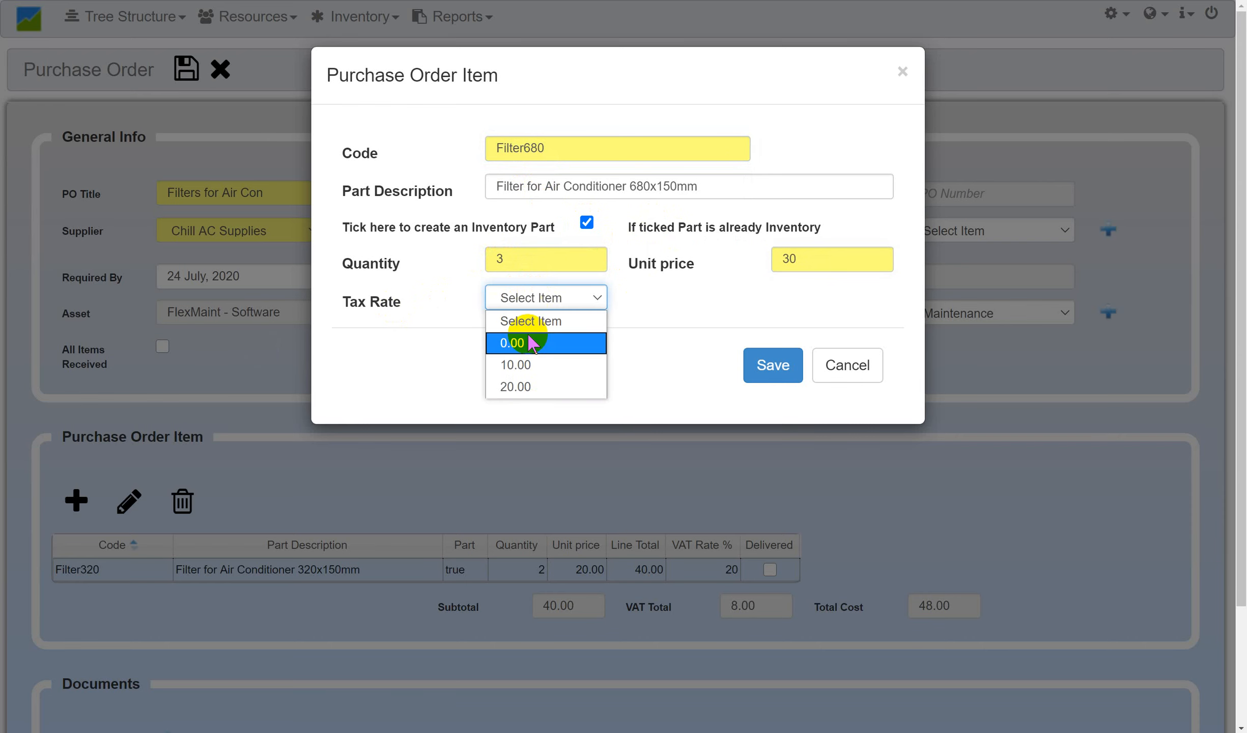
click(544, 385)
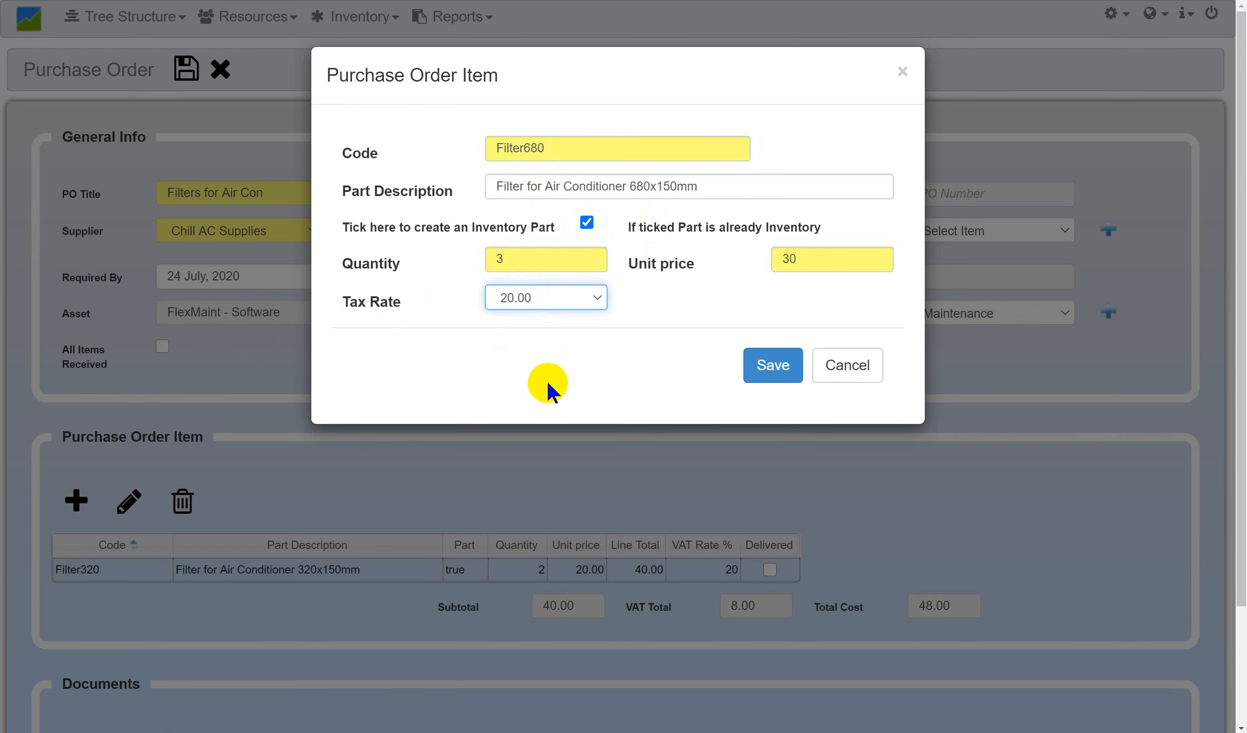
click(769, 369)
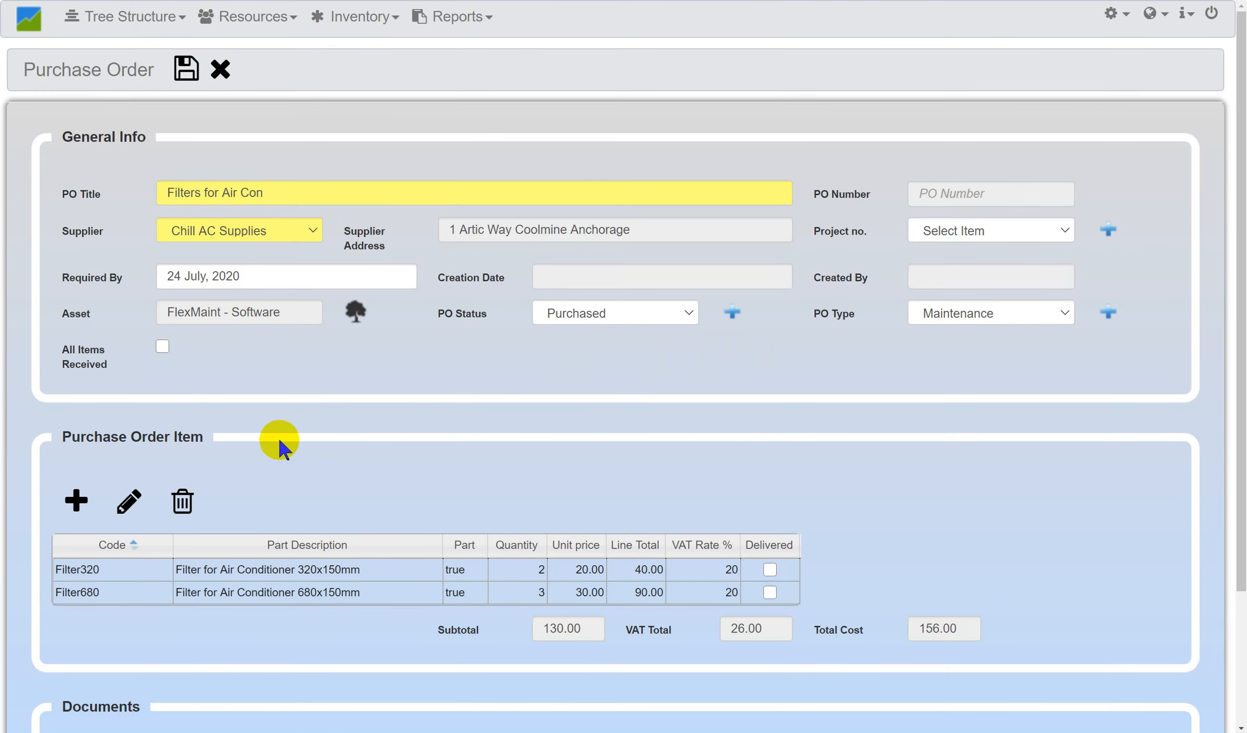
- Start a new purchase order item with code "Bolts for AirCon" and part description "As discrussed"
click(75, 496)
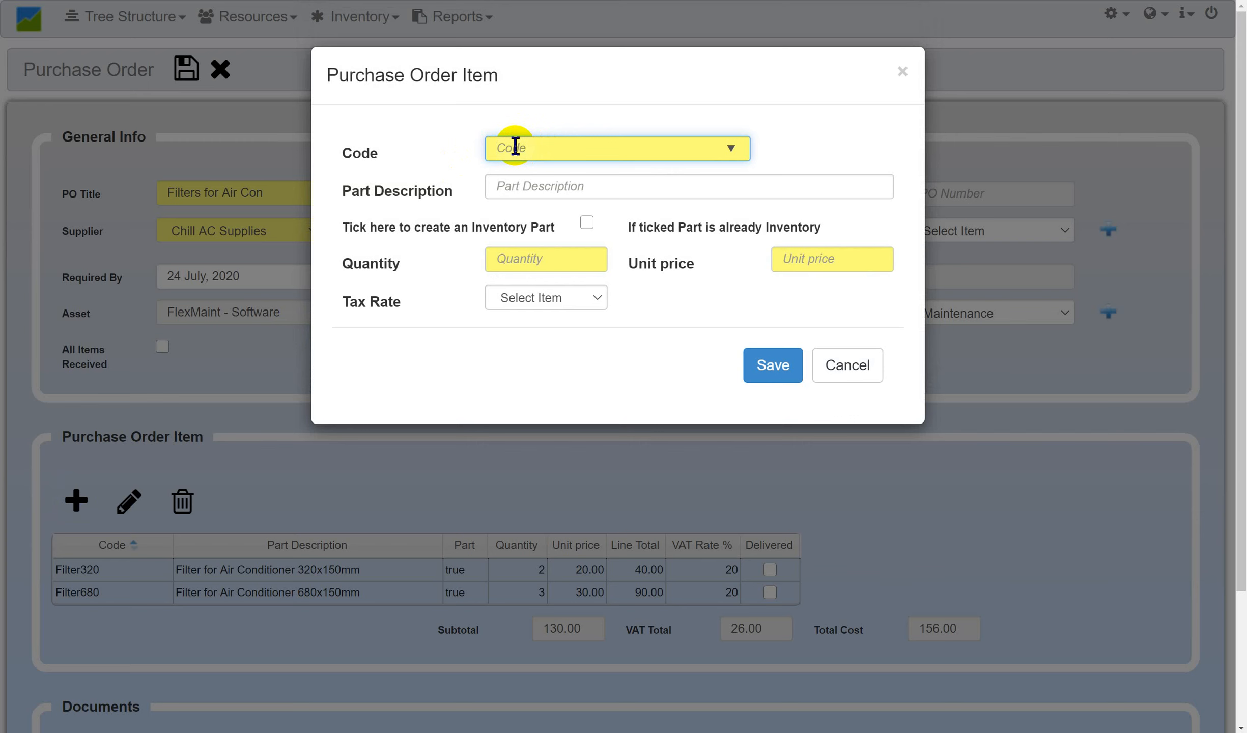
text(Bolts for Air Con)
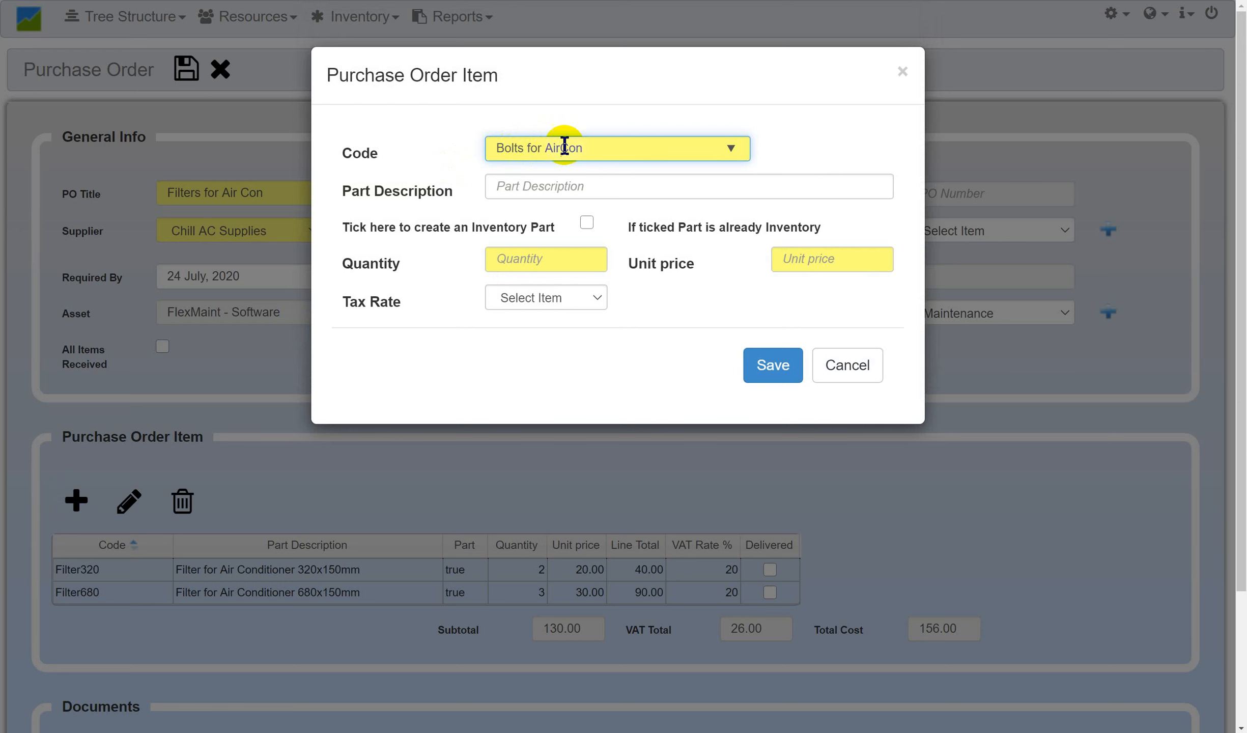
click(564, 178)
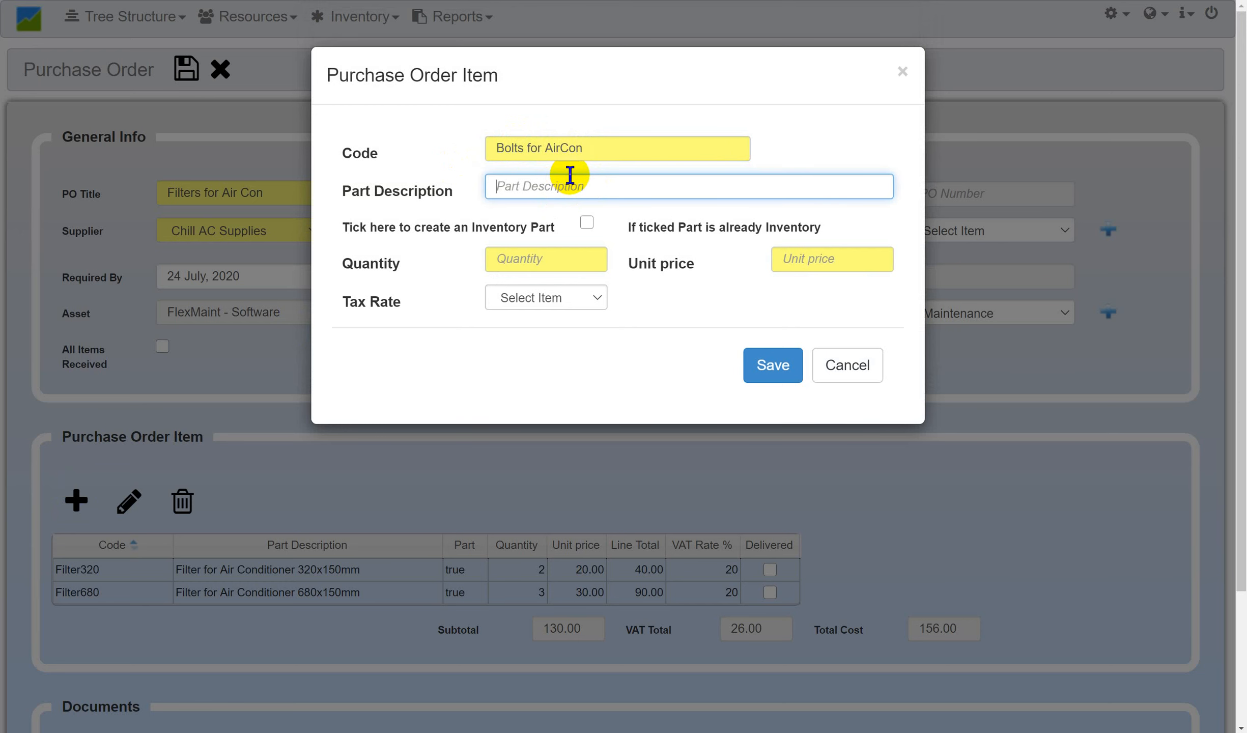
text(As discrussed)
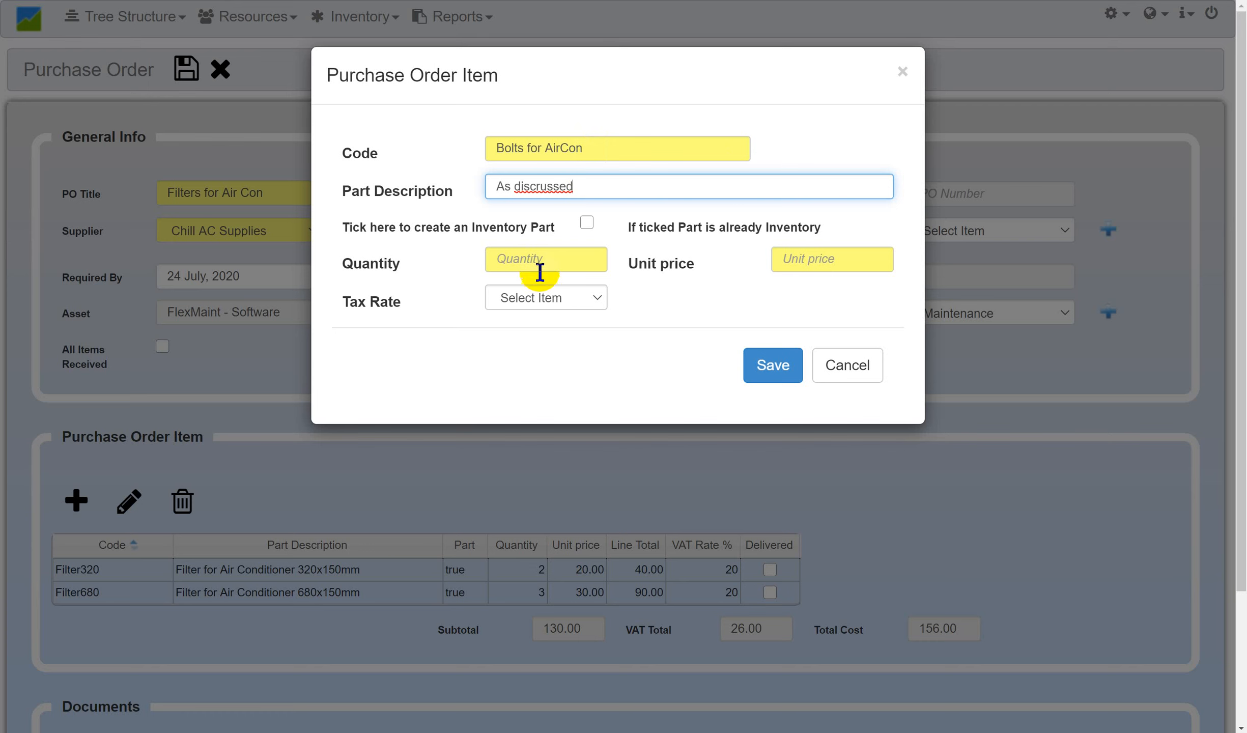
- Give the Bolts for AirCon item quantity 10, unit price 10 and tax rate 20.00, and save it to the order
click(539, 257)
text(10)
key(Tab)
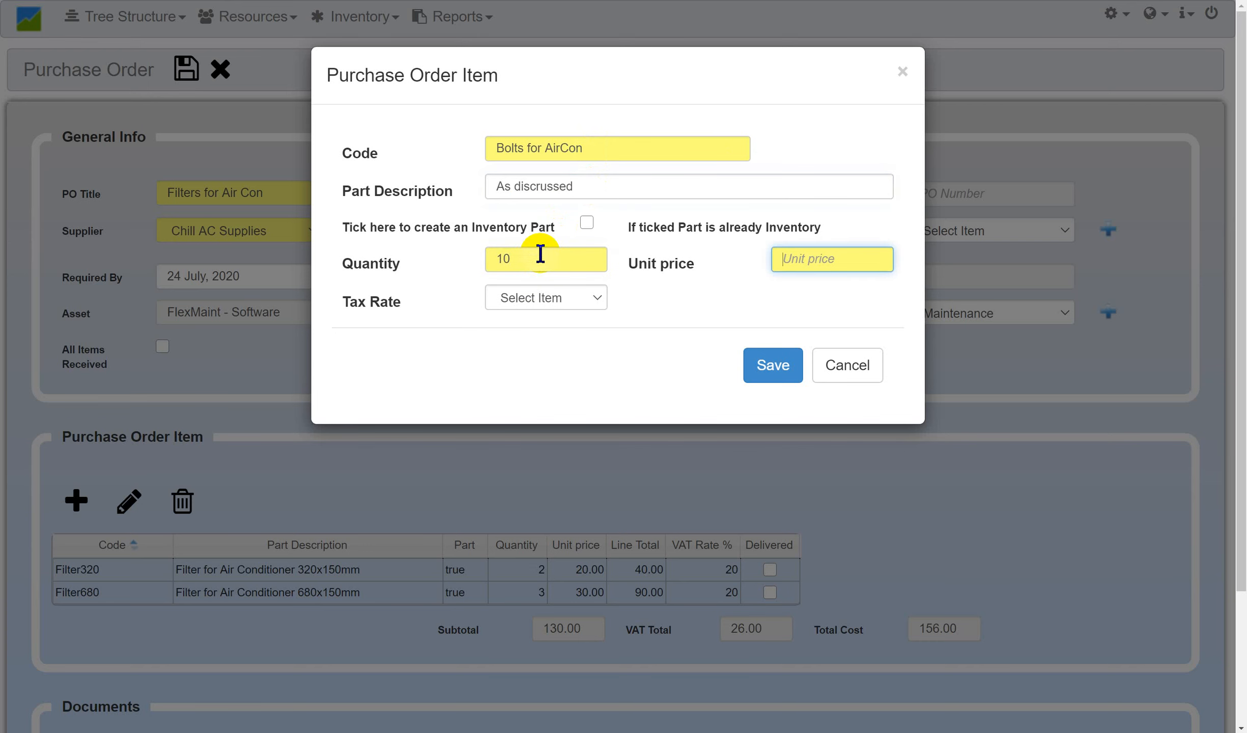
text(10)
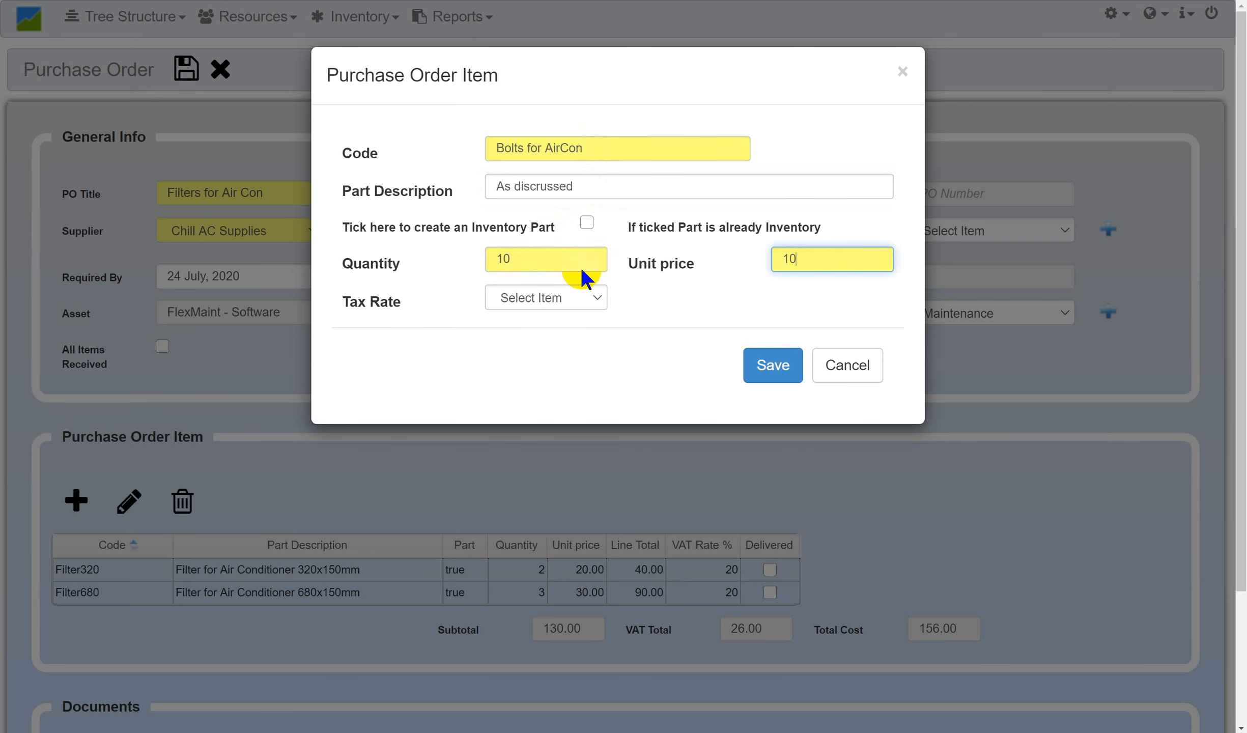
click(547, 308)
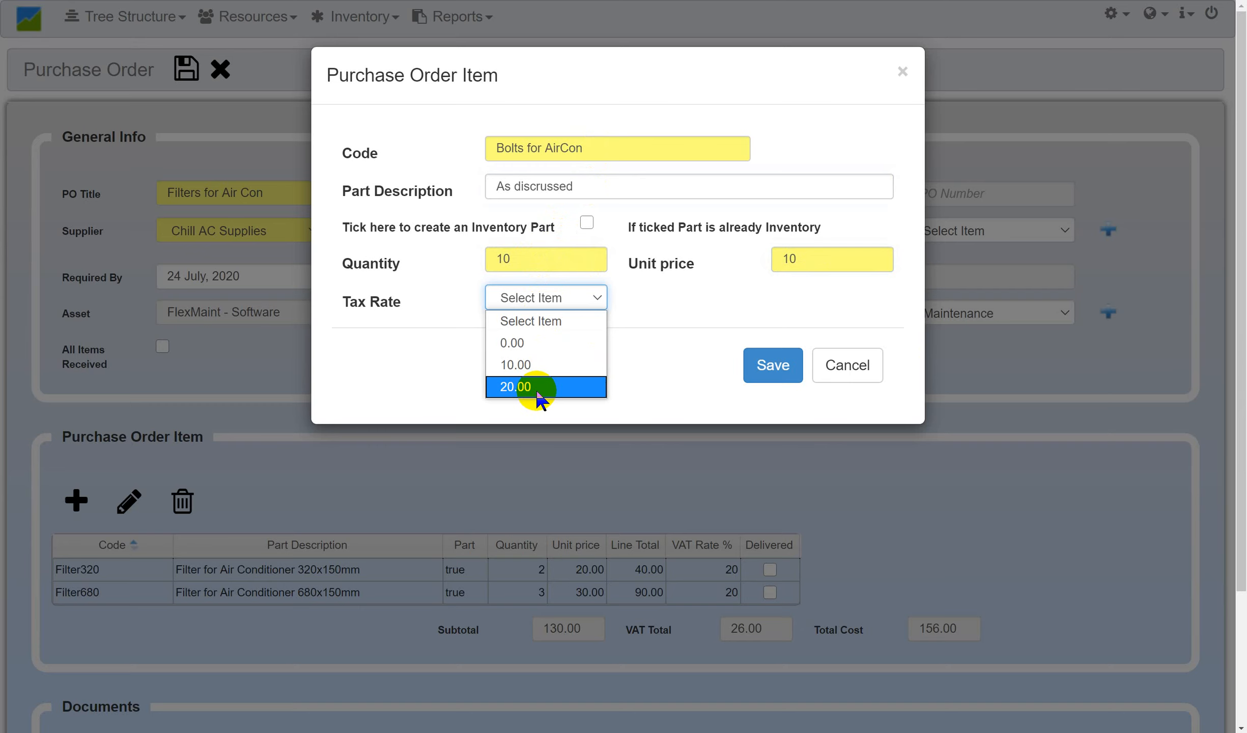
click(538, 391)
click(757, 366)
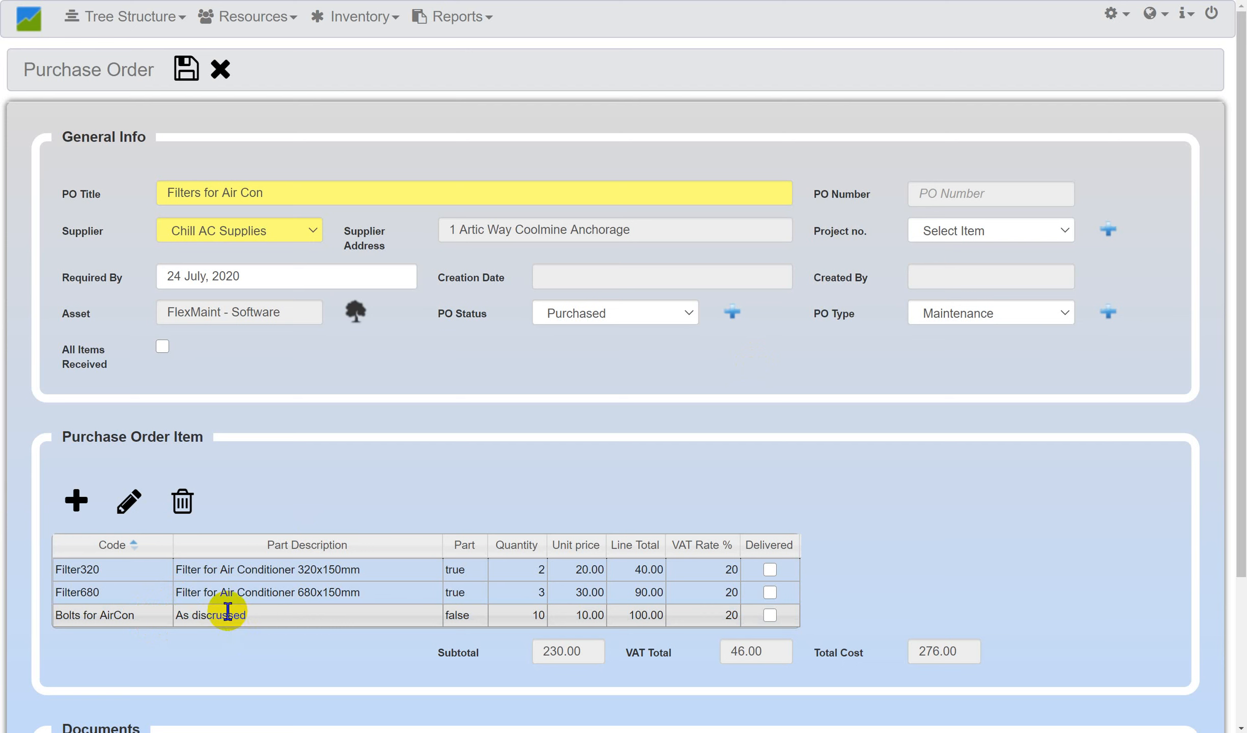
- Start another order item with code Filter680A and description "Advanced Filter for Air Con", and mark it for creation as an inventory part
click(75, 500)
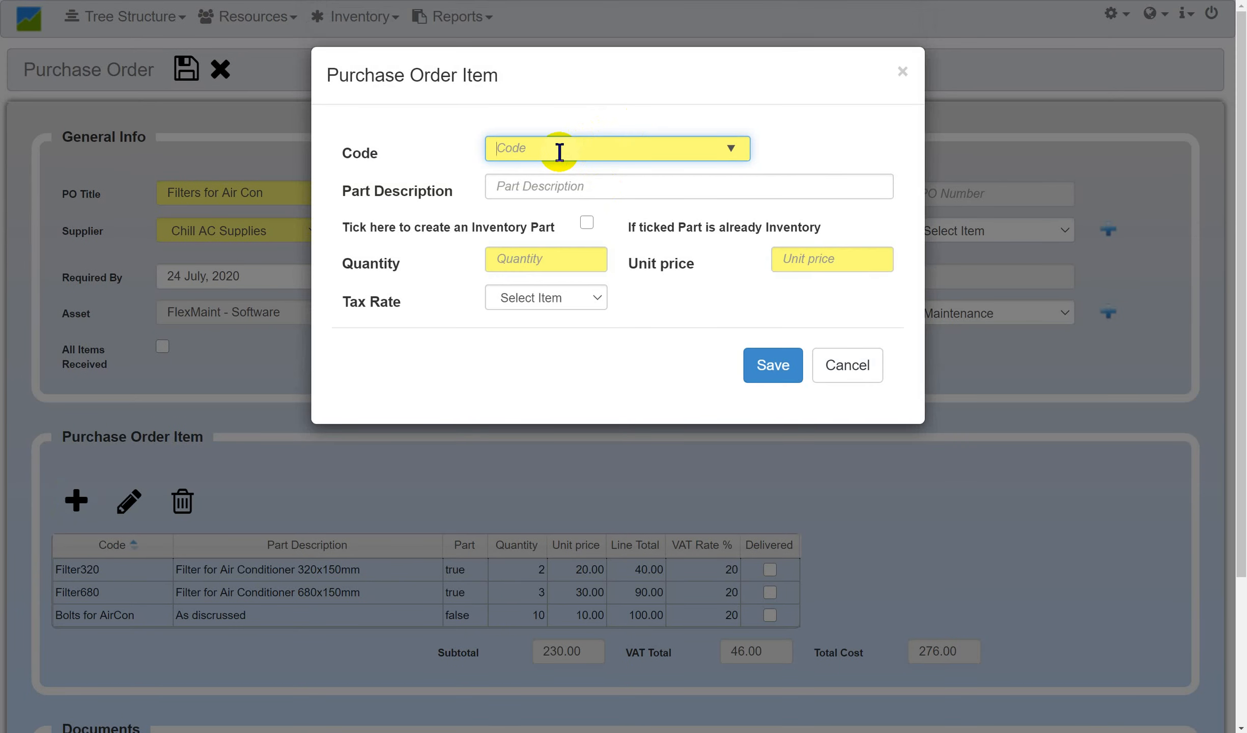
text(Fil)
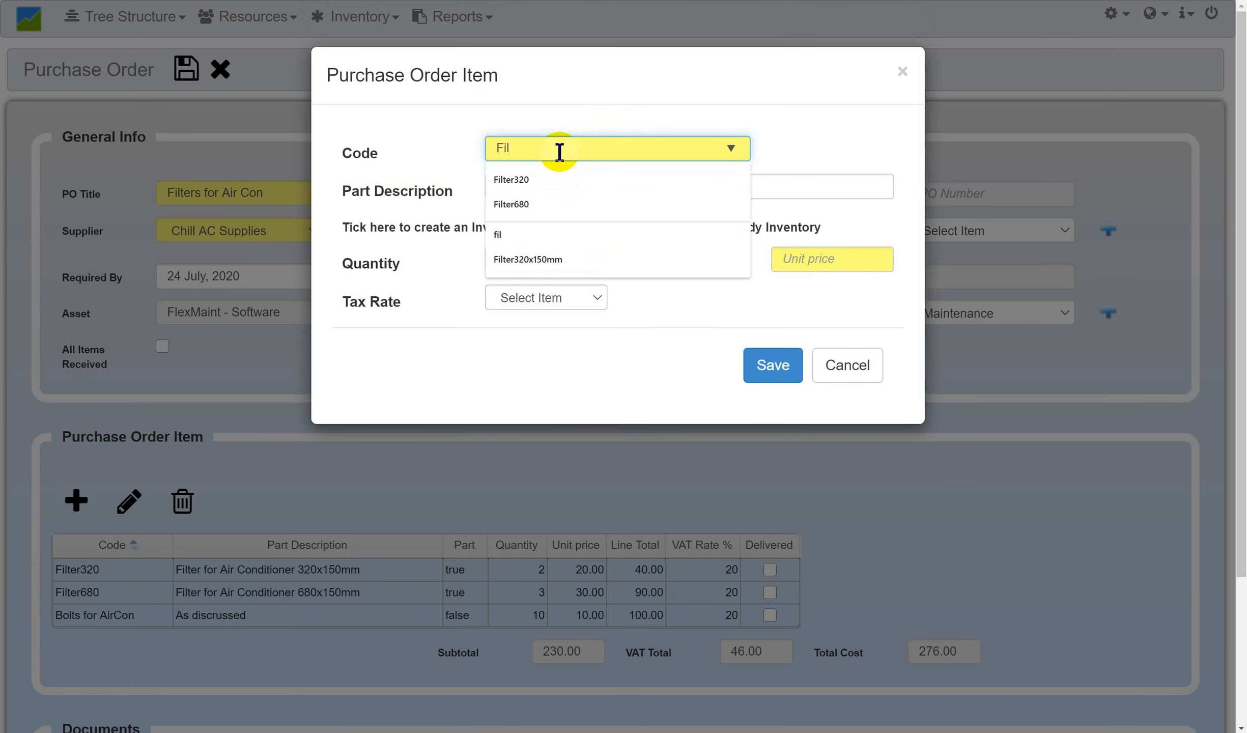
text(ter6)
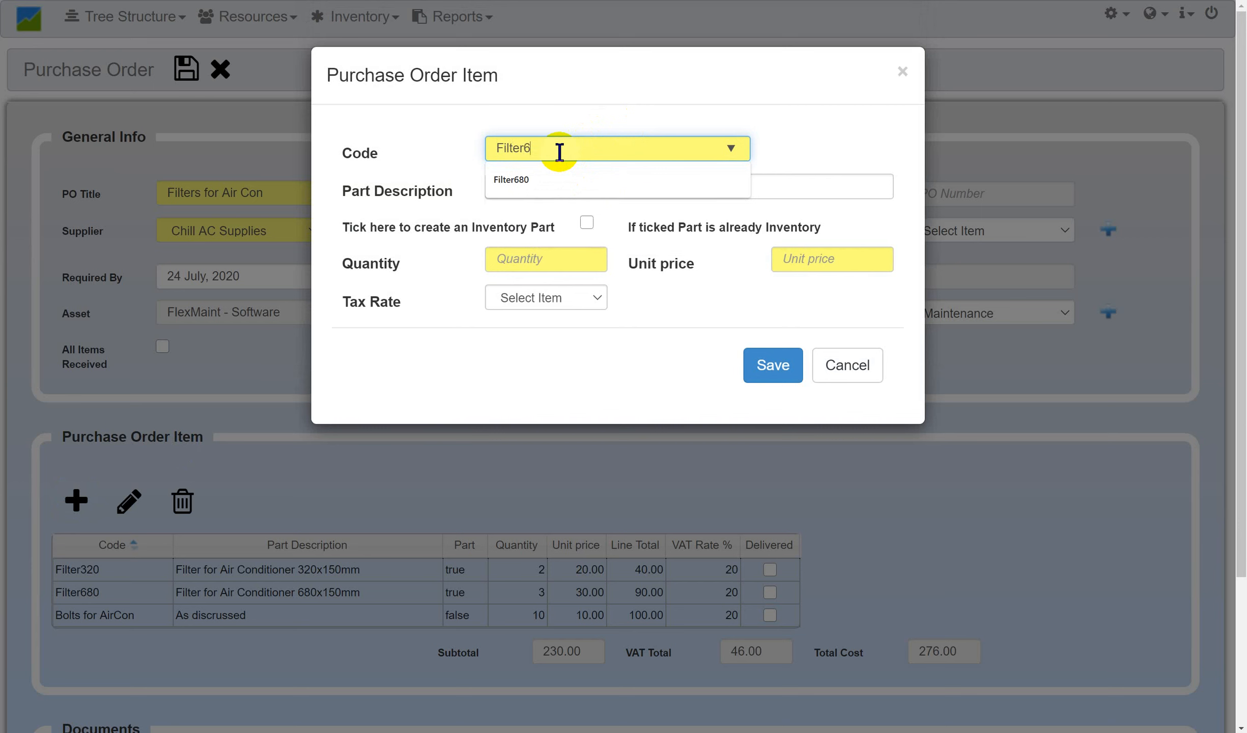
text(80A)
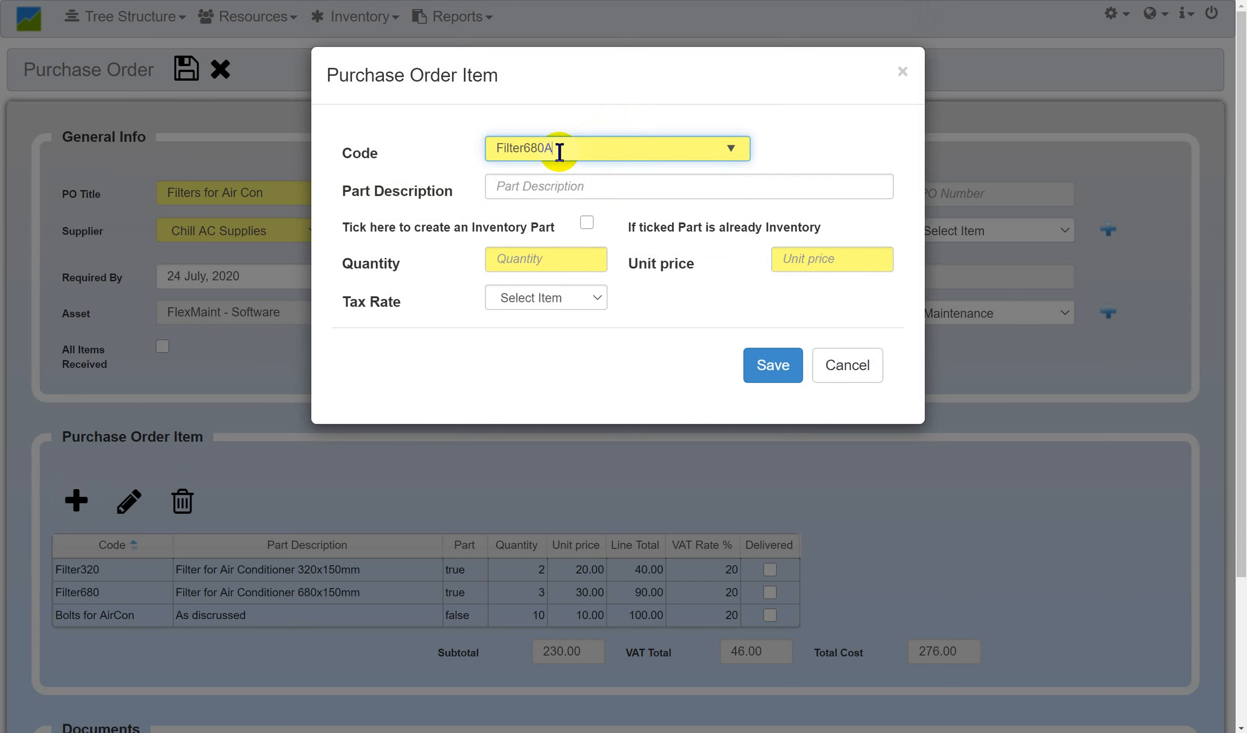
click(533, 189)
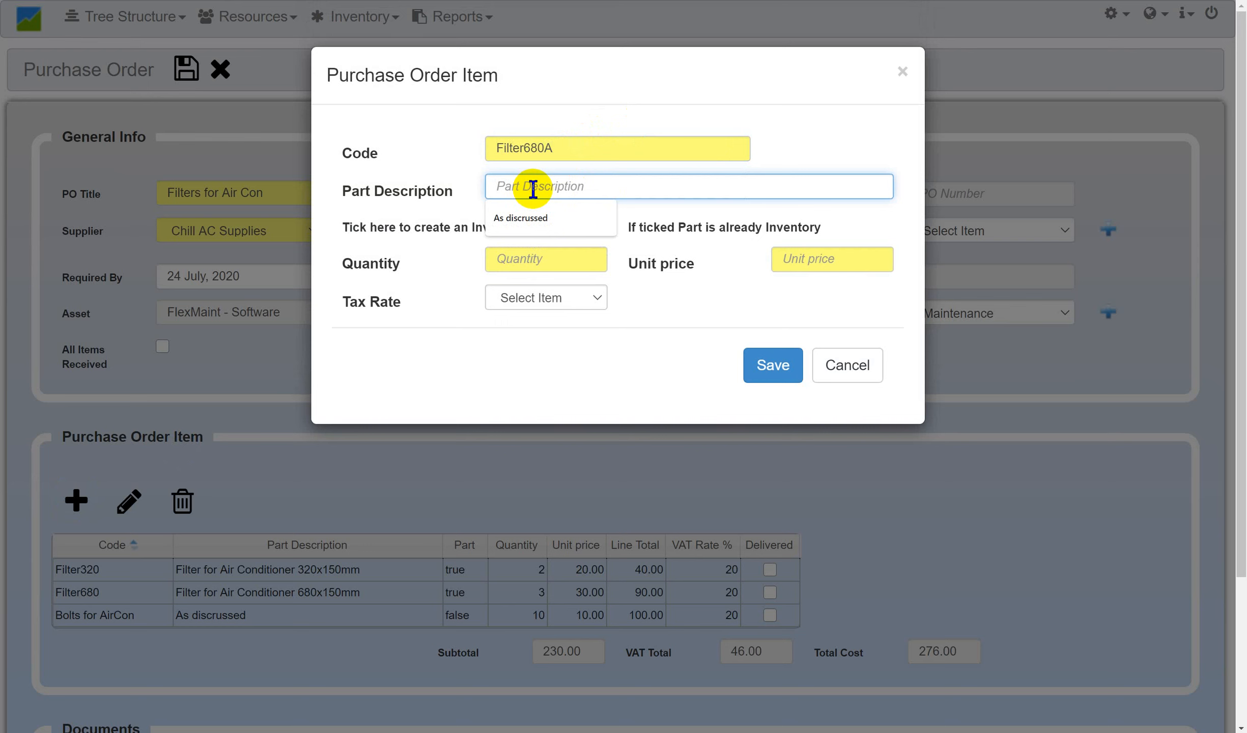
text(Adv)
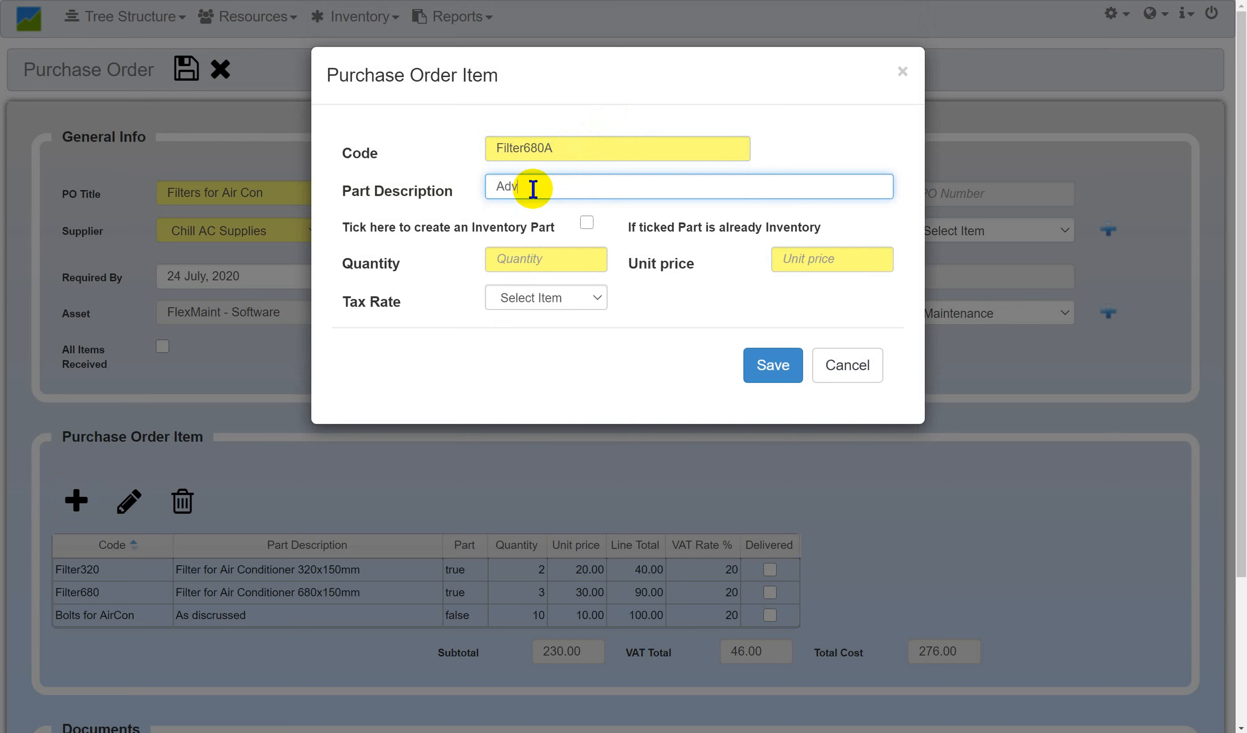
text(anced Filter for Air Con)
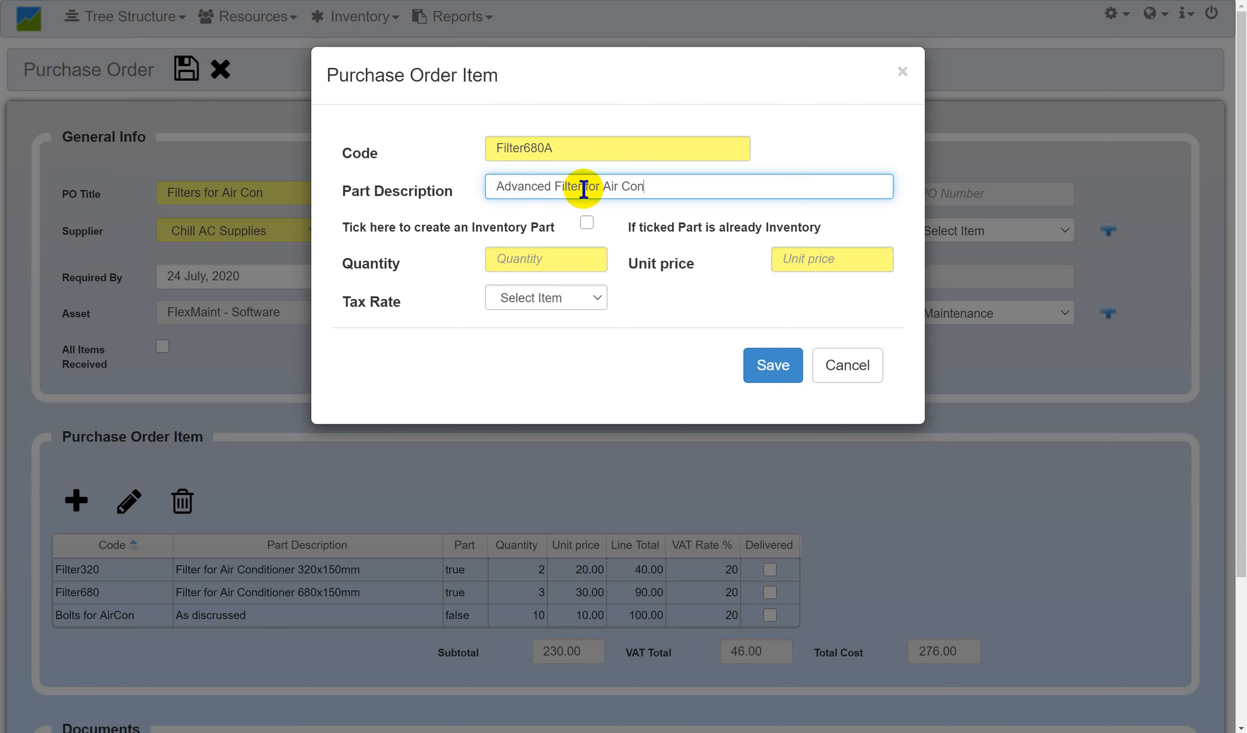
click(586, 223)
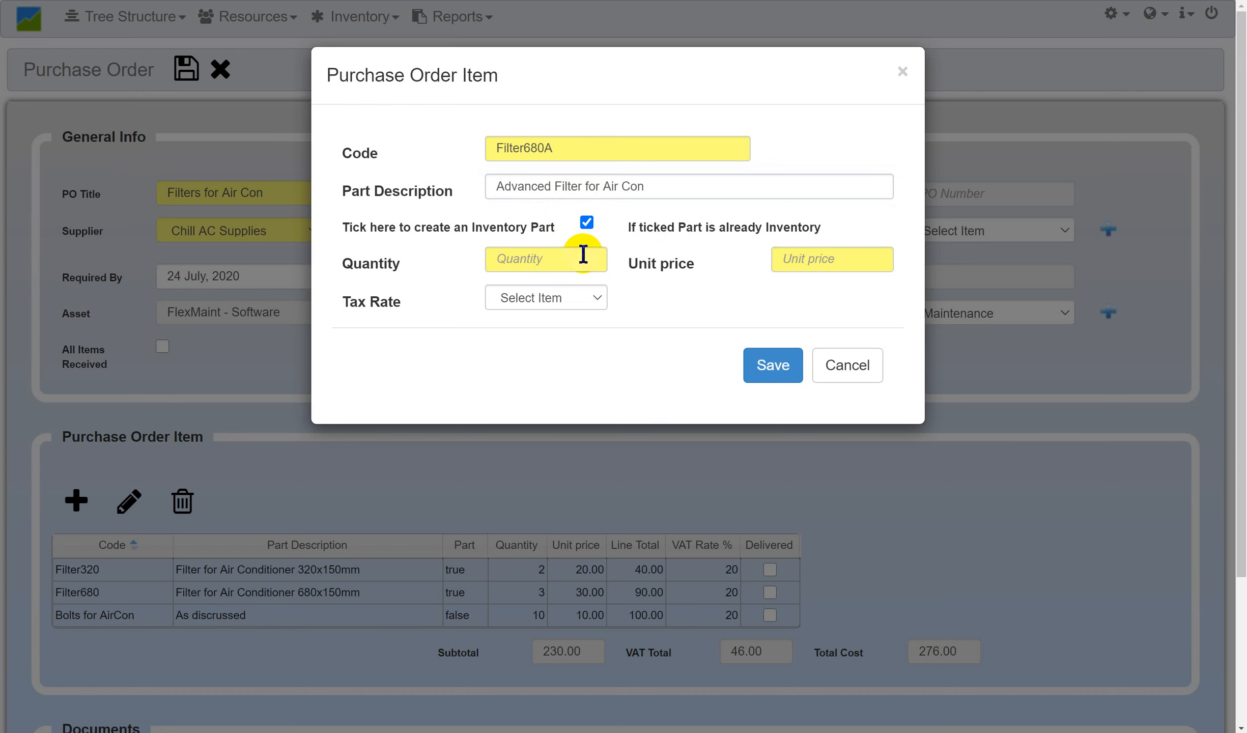
- Give the Filter680A item quantity 4, unit price 40 and tax rate 20.00, and save it to the order
click(582, 254)
text(4)
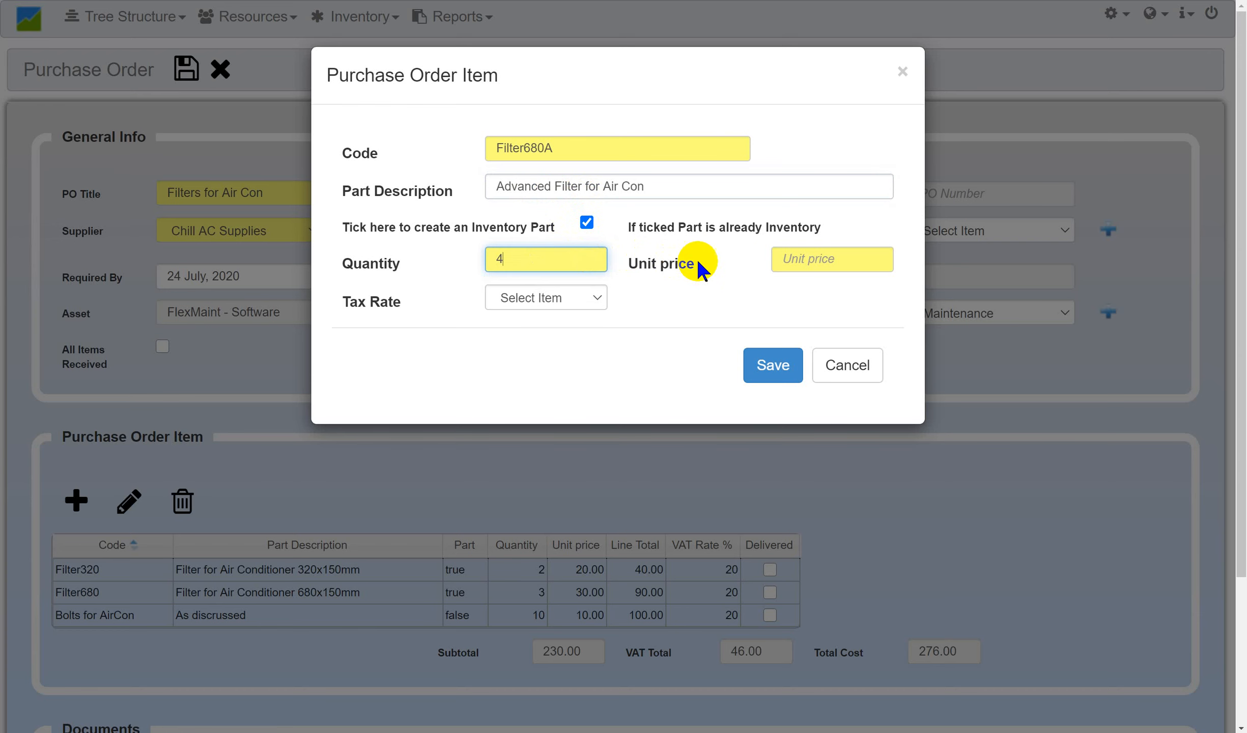
click(813, 259)
text(40)
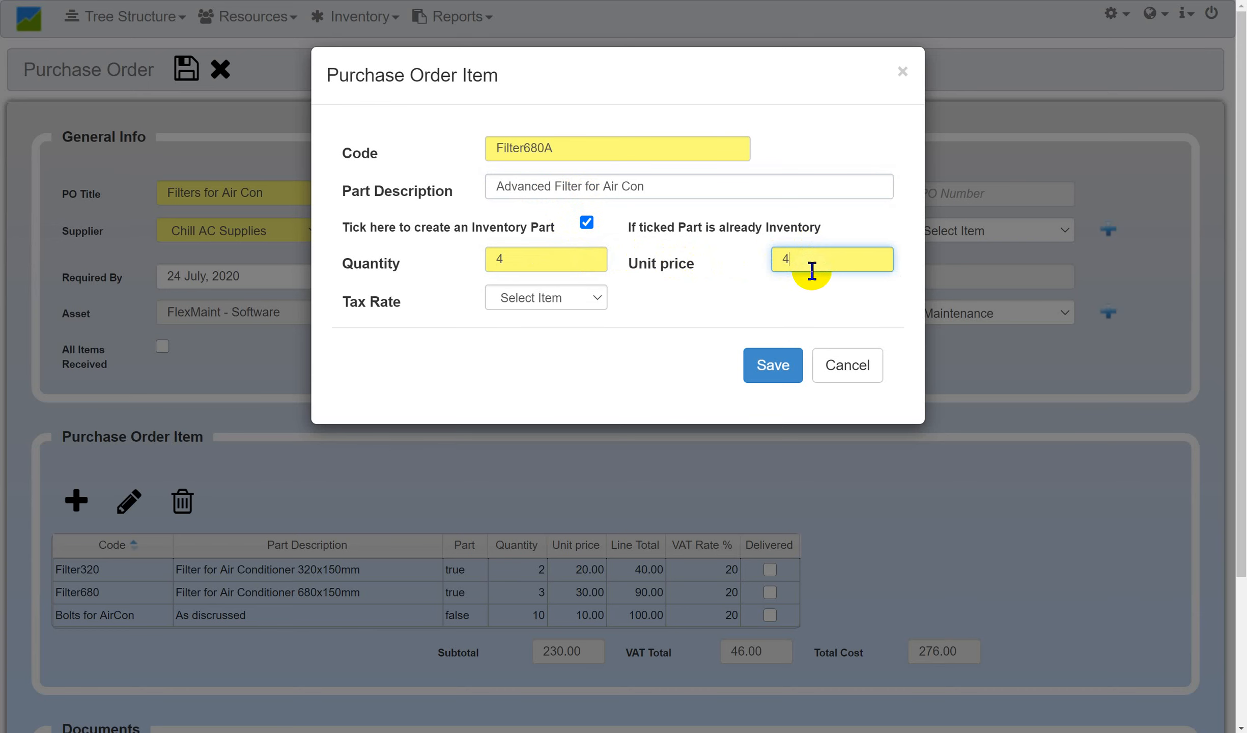
click(560, 301)
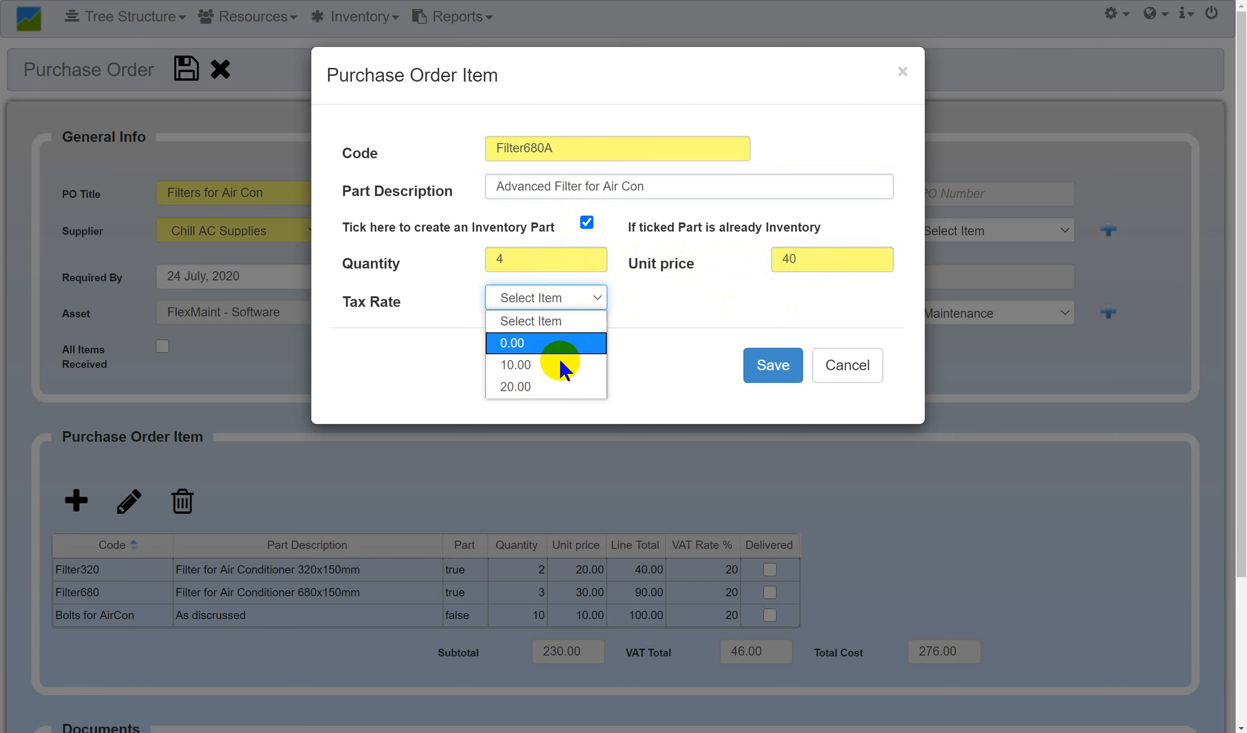
click(564, 388)
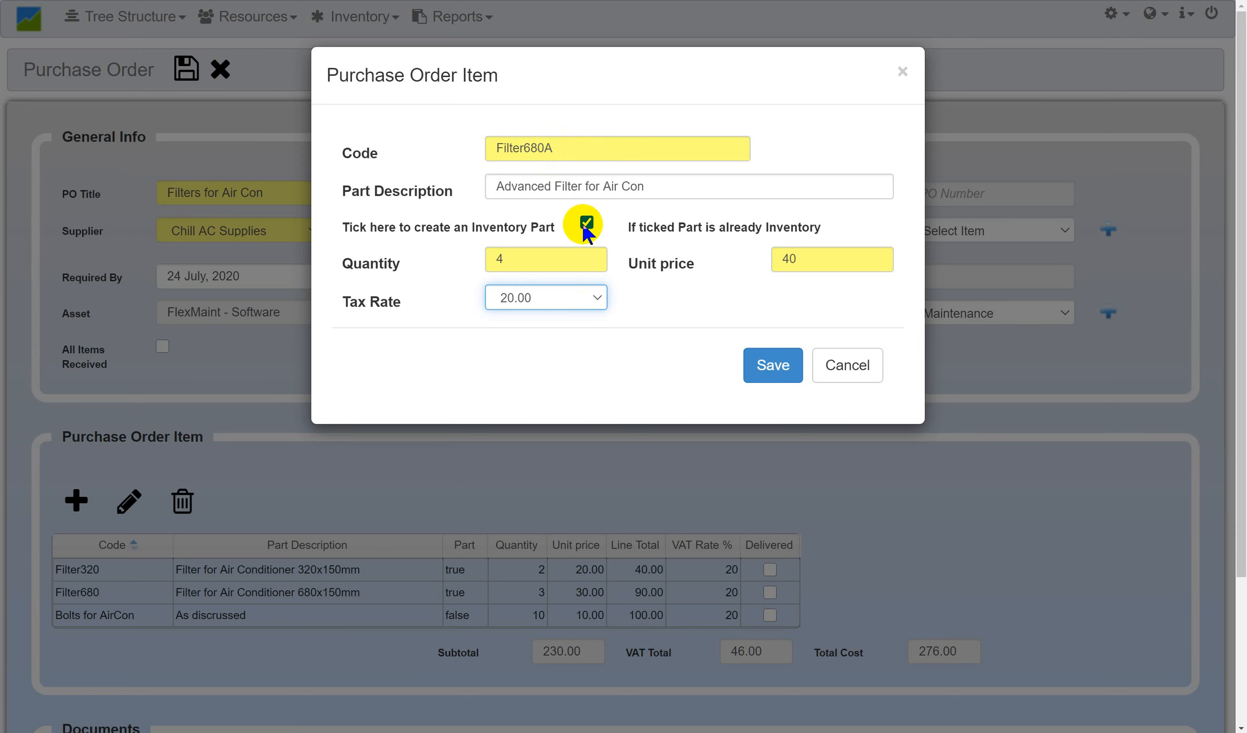
click(767, 374)
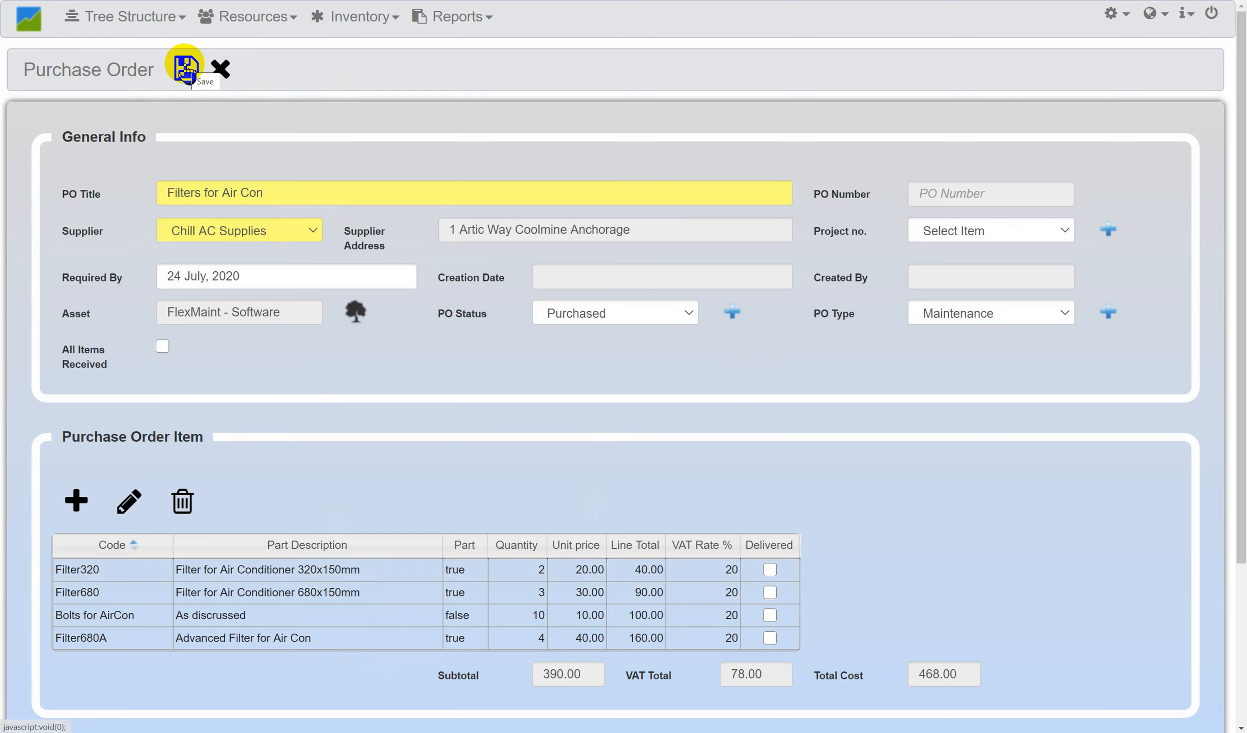
- Review the whole Filters for Air Con purchase order and save it
scroll(337, 328, down, 4)
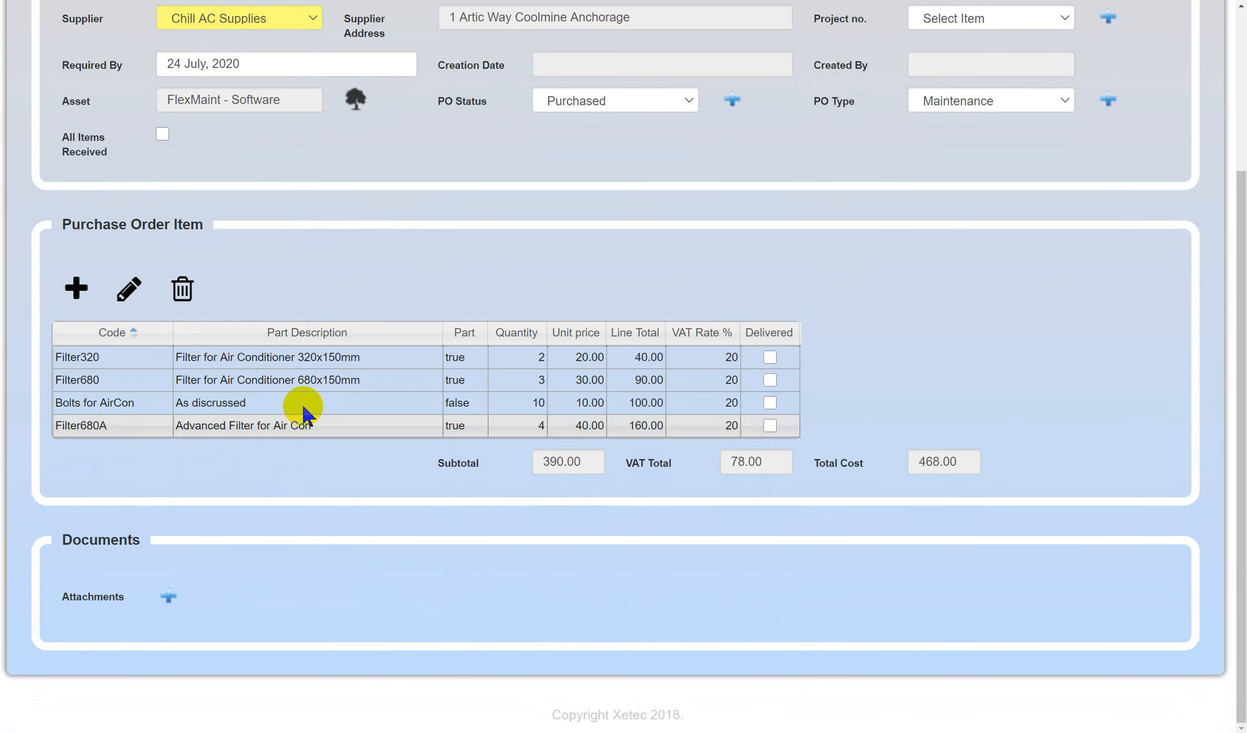
scroll(257, 591, up, 4)
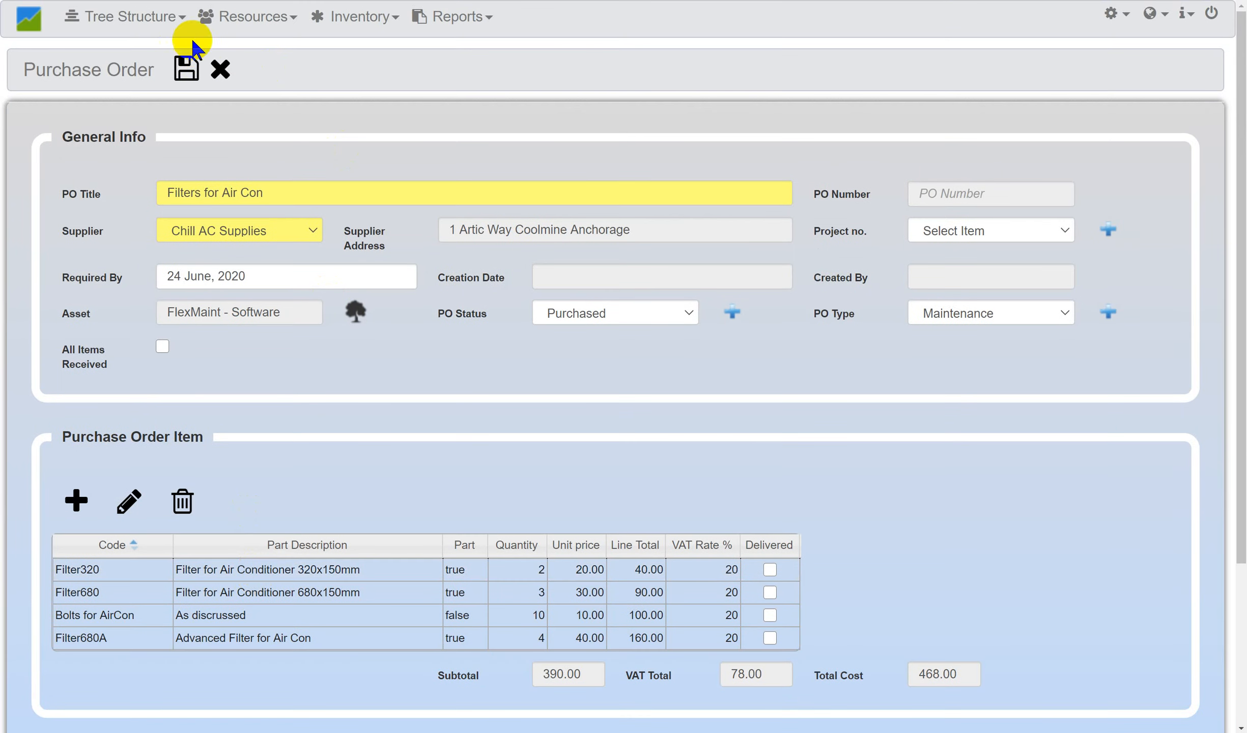
click(189, 67)
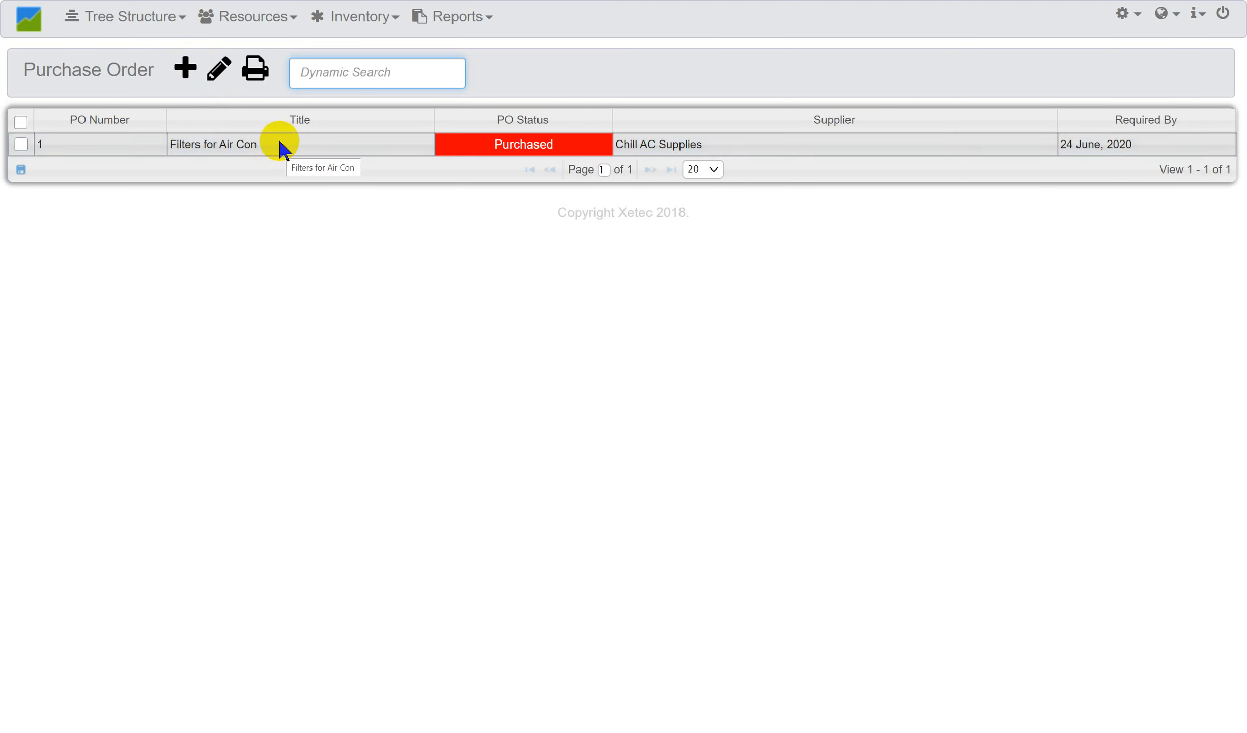
- Generate the Filters for Air Con purchase order printout in Format 1, review the document and close it
click(279, 147)
click(255, 69)
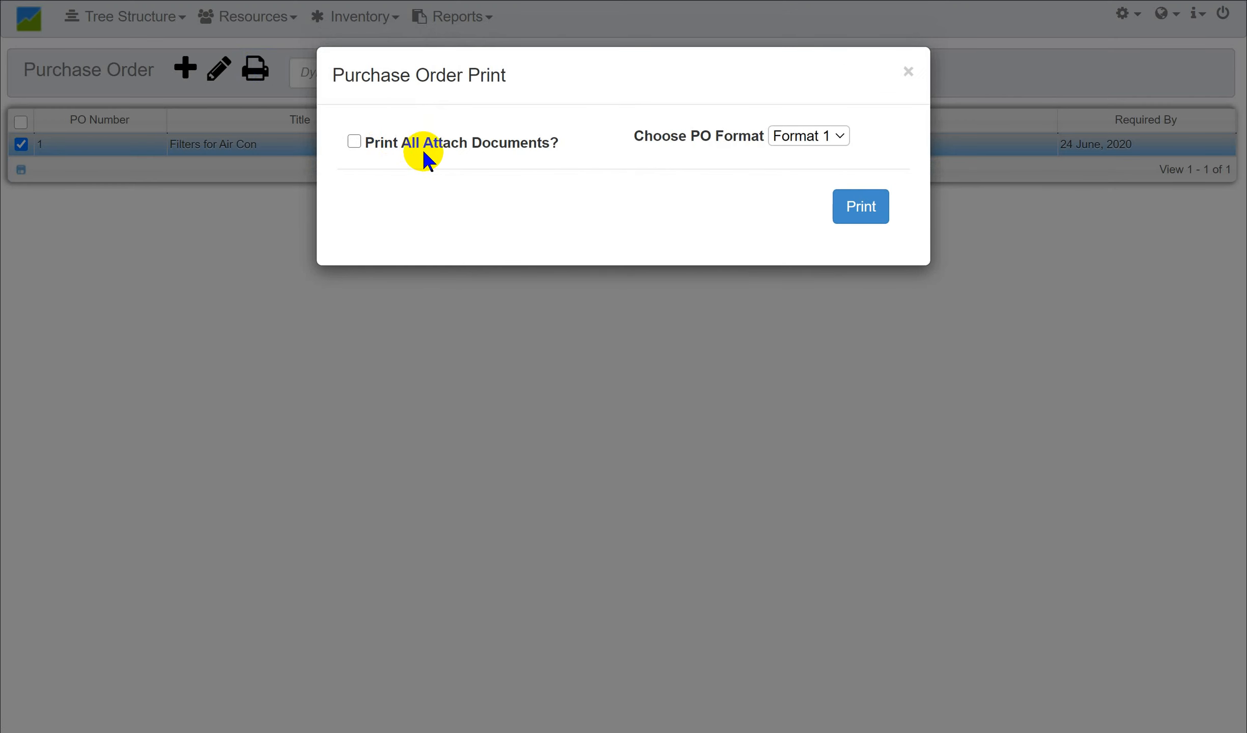
click(827, 135)
click(828, 142)
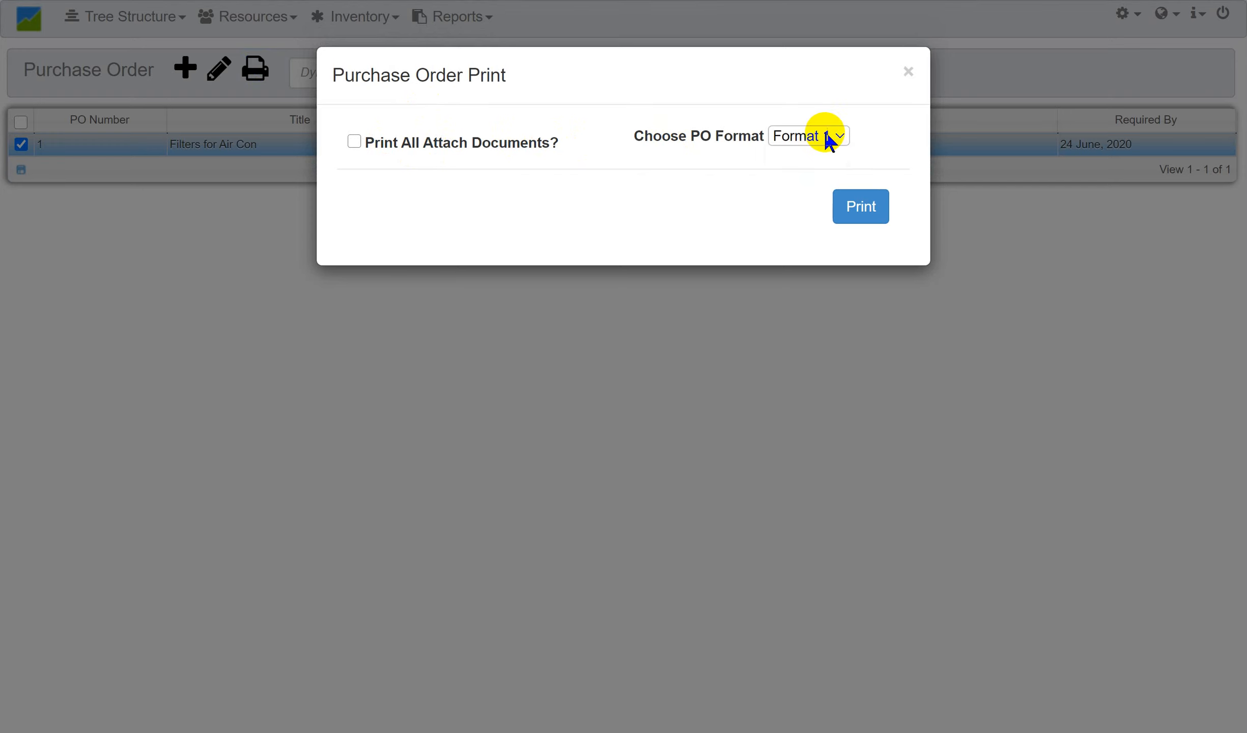
click(859, 204)
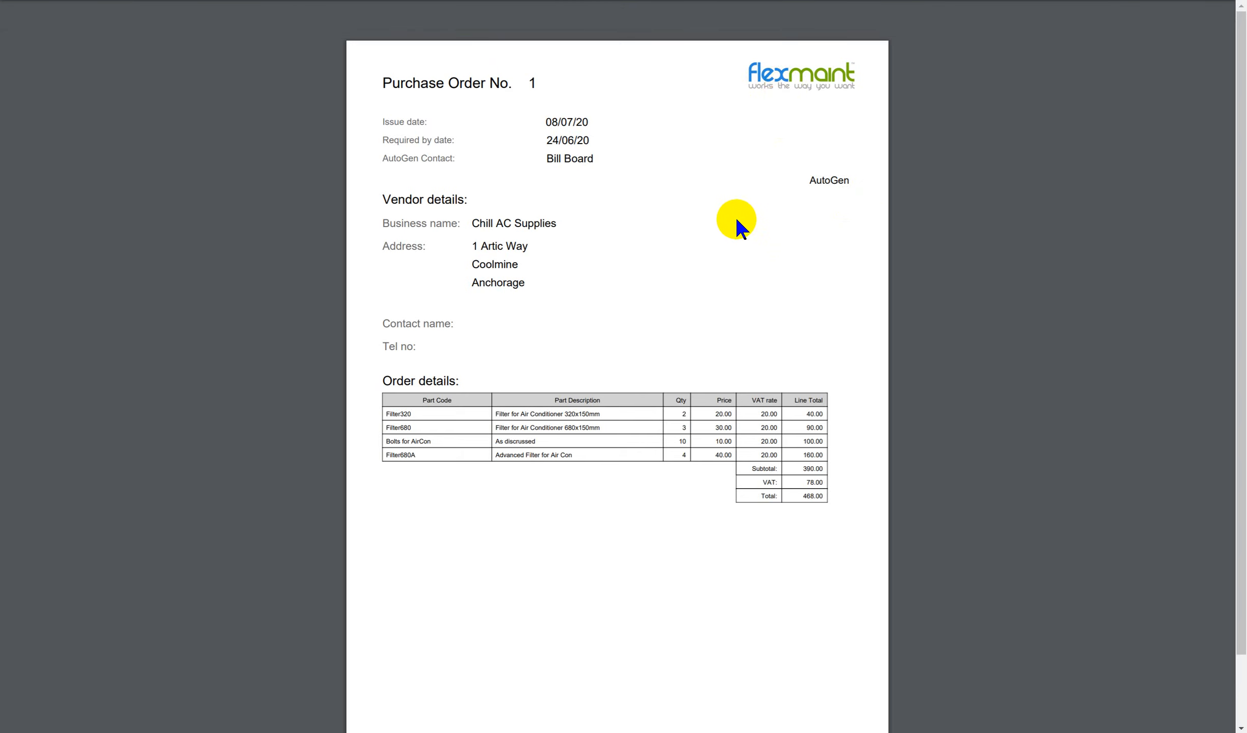
scroll(734, 220, down, 1)
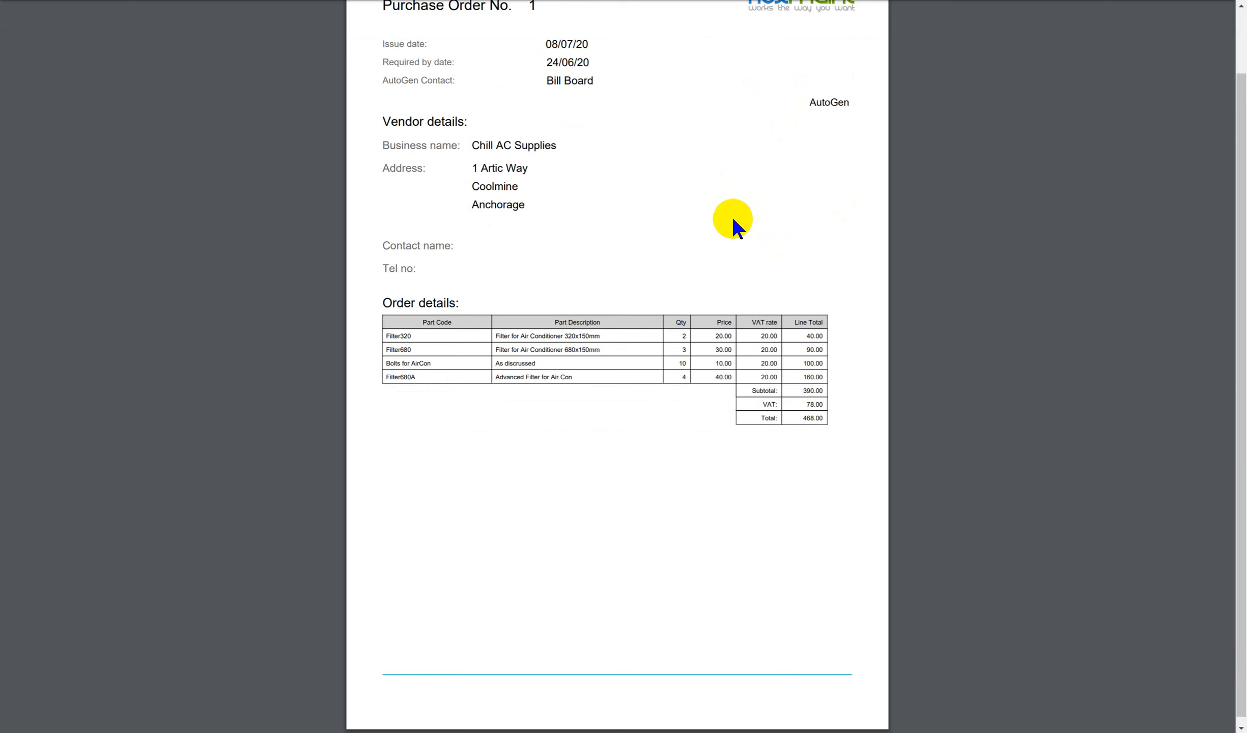
scroll(733, 220, up, 1)
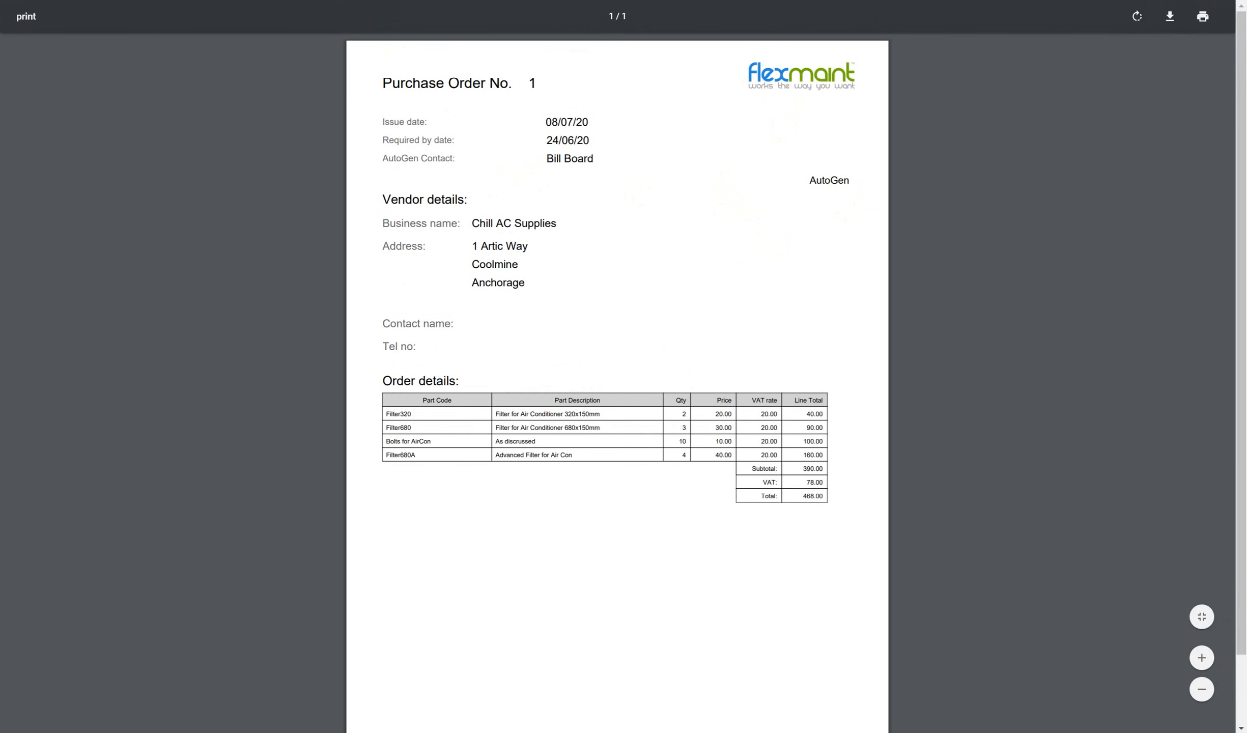
key(ctrl+w)
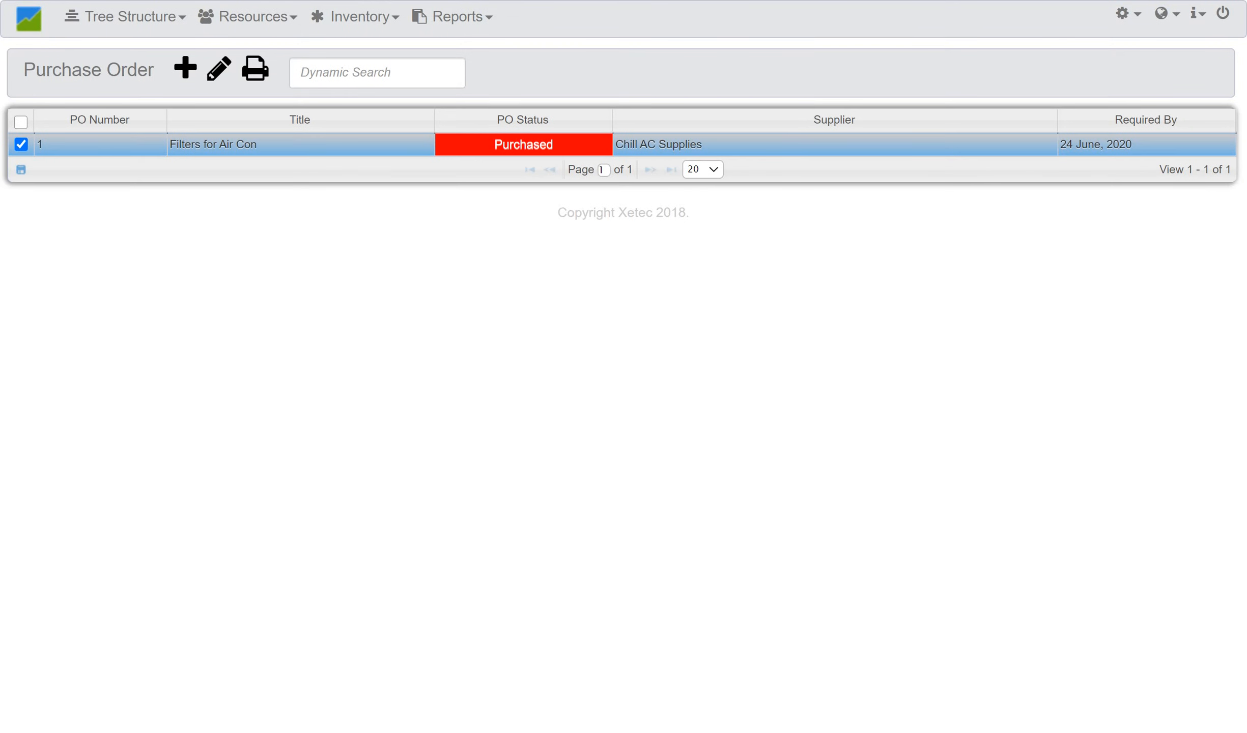
- Open the Filter680A record from the inventory parts list to check its details, and close it without saving
click(364, 21)
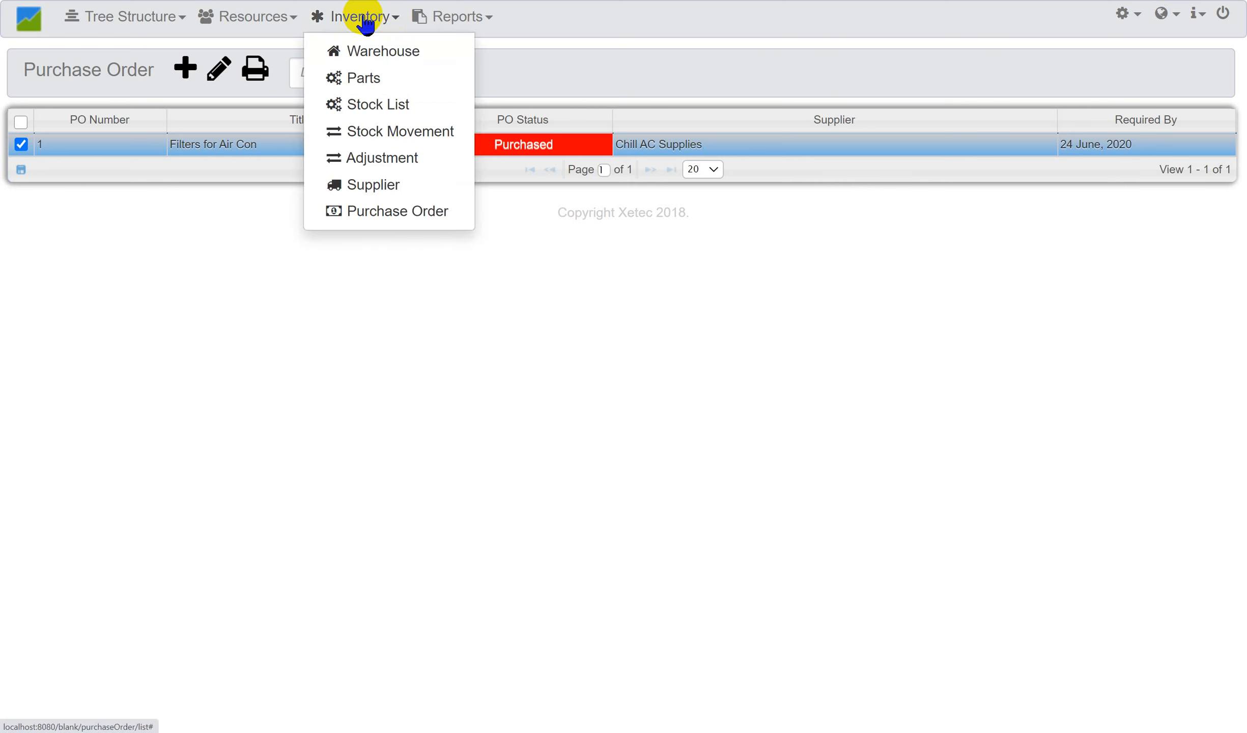
click(369, 80)
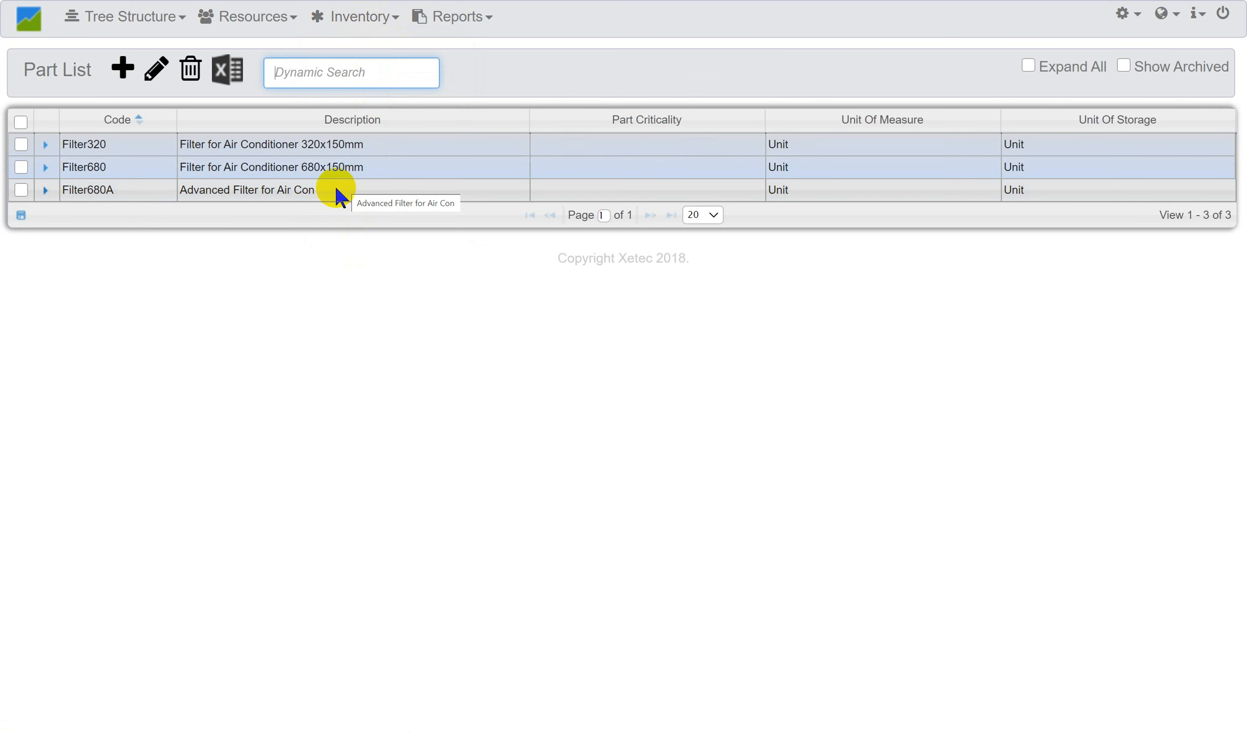
click(337, 197)
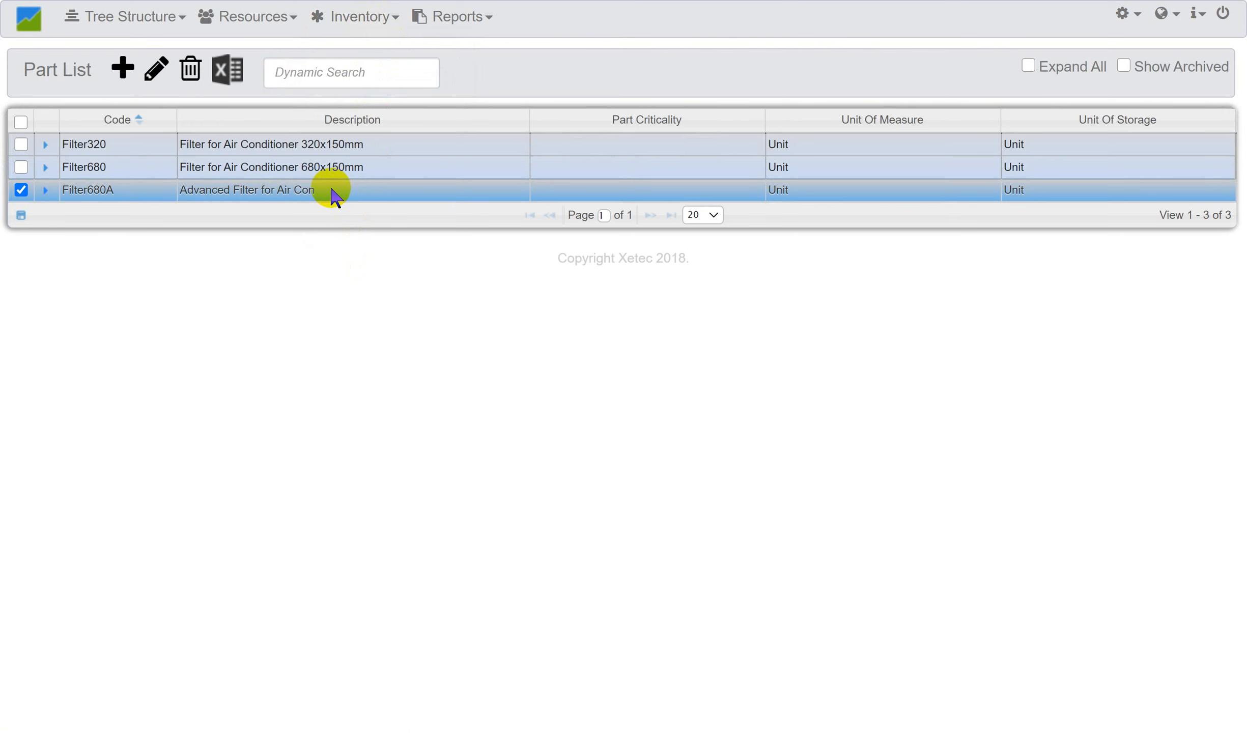
click(156, 70)
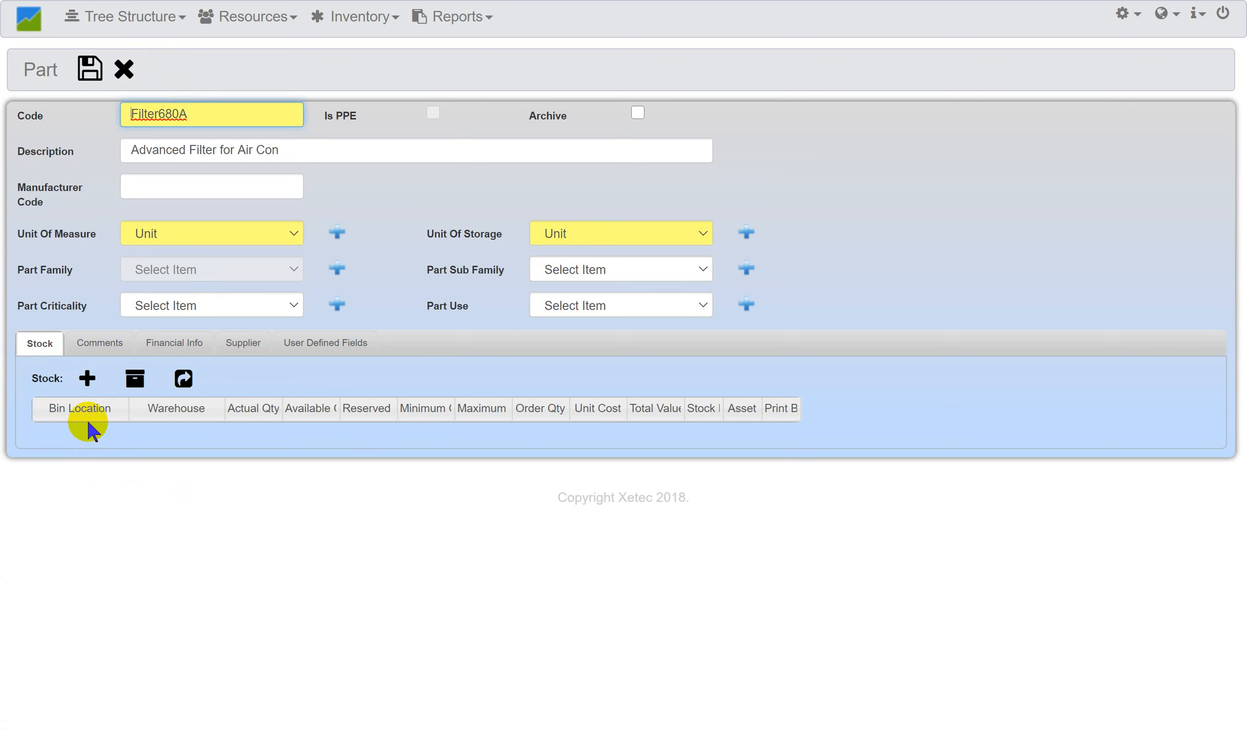
click(126, 69)
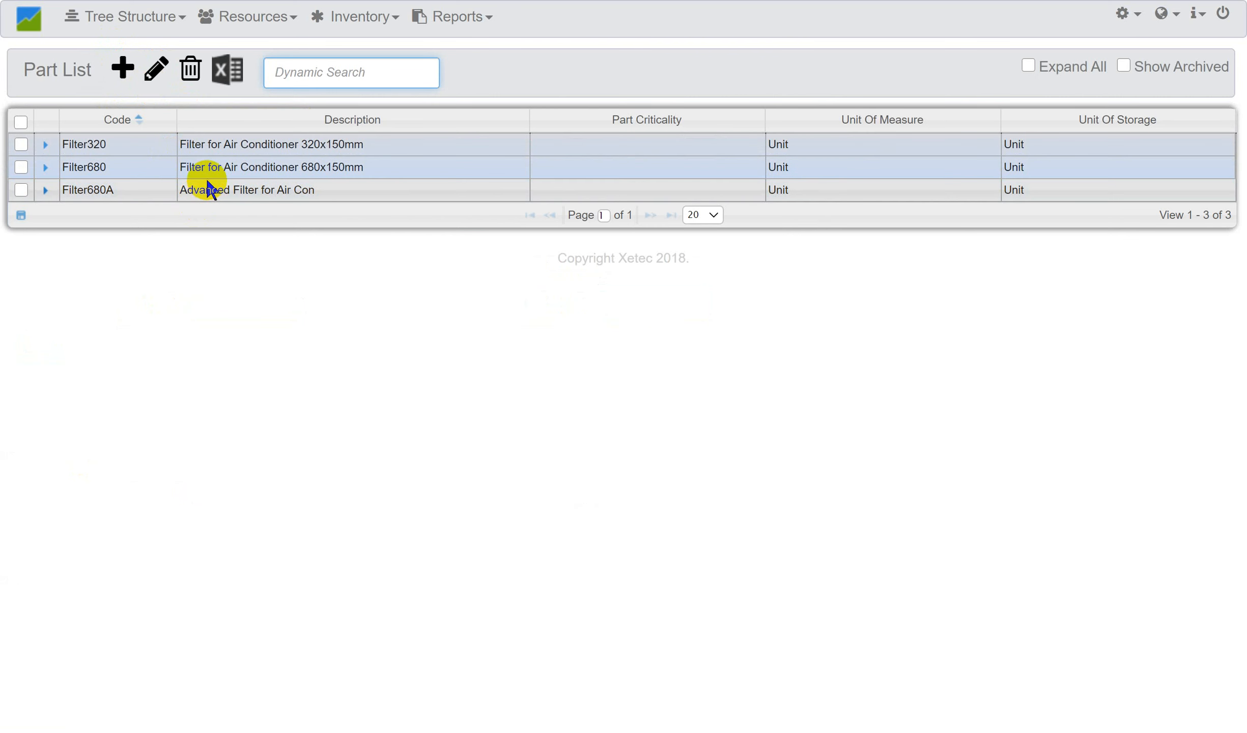
- Return to the purchase order list and request a printout of the Filters for Air Con order
click(370, 23)
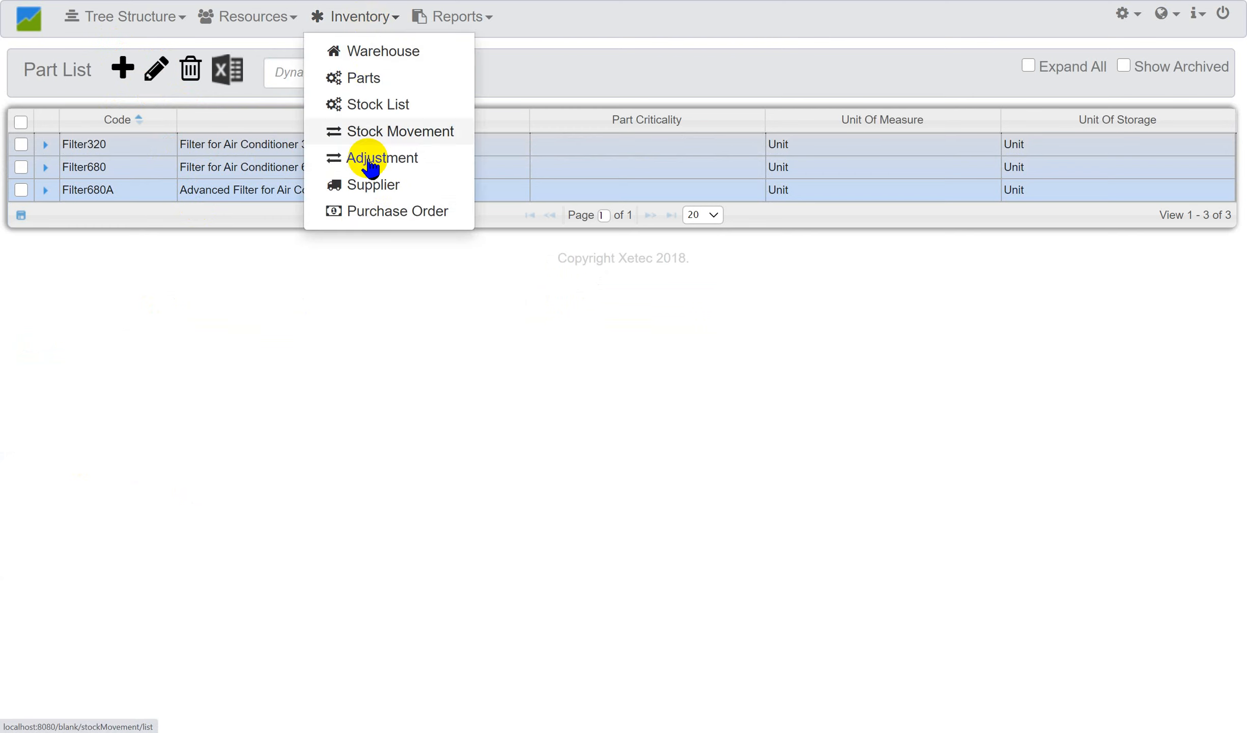
click(367, 211)
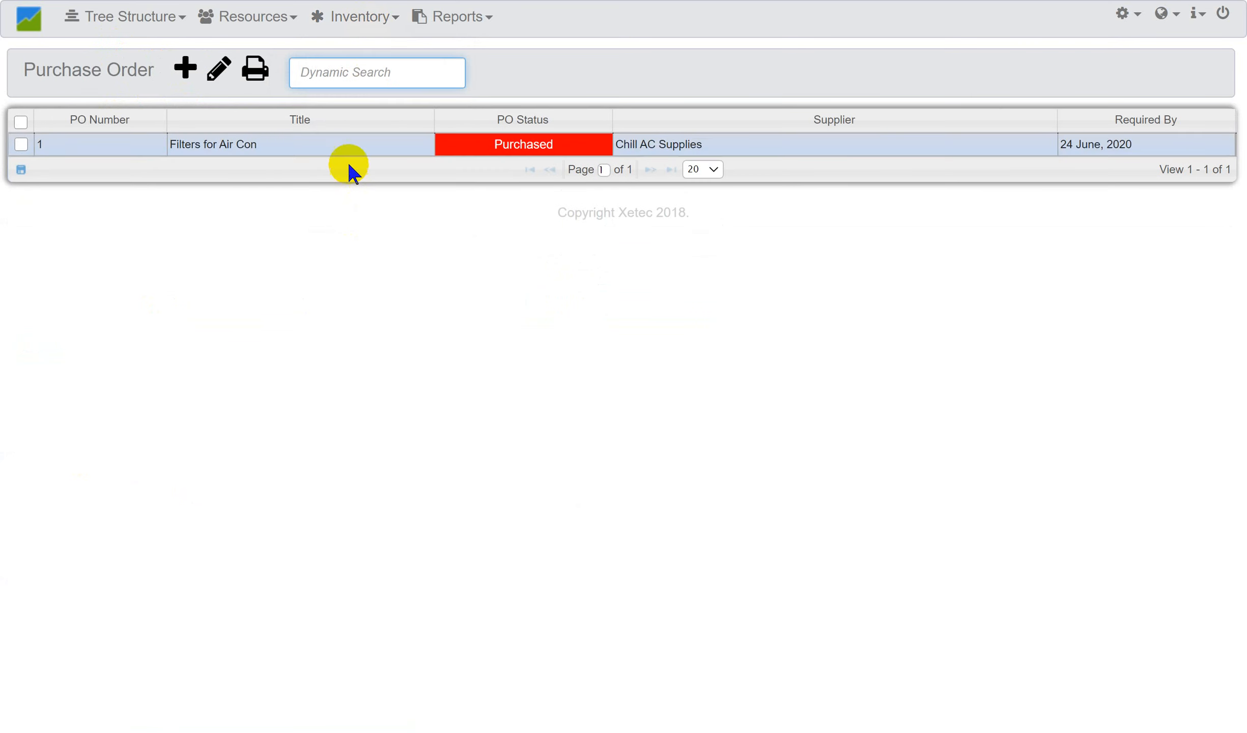
click(333, 143)
click(259, 77)
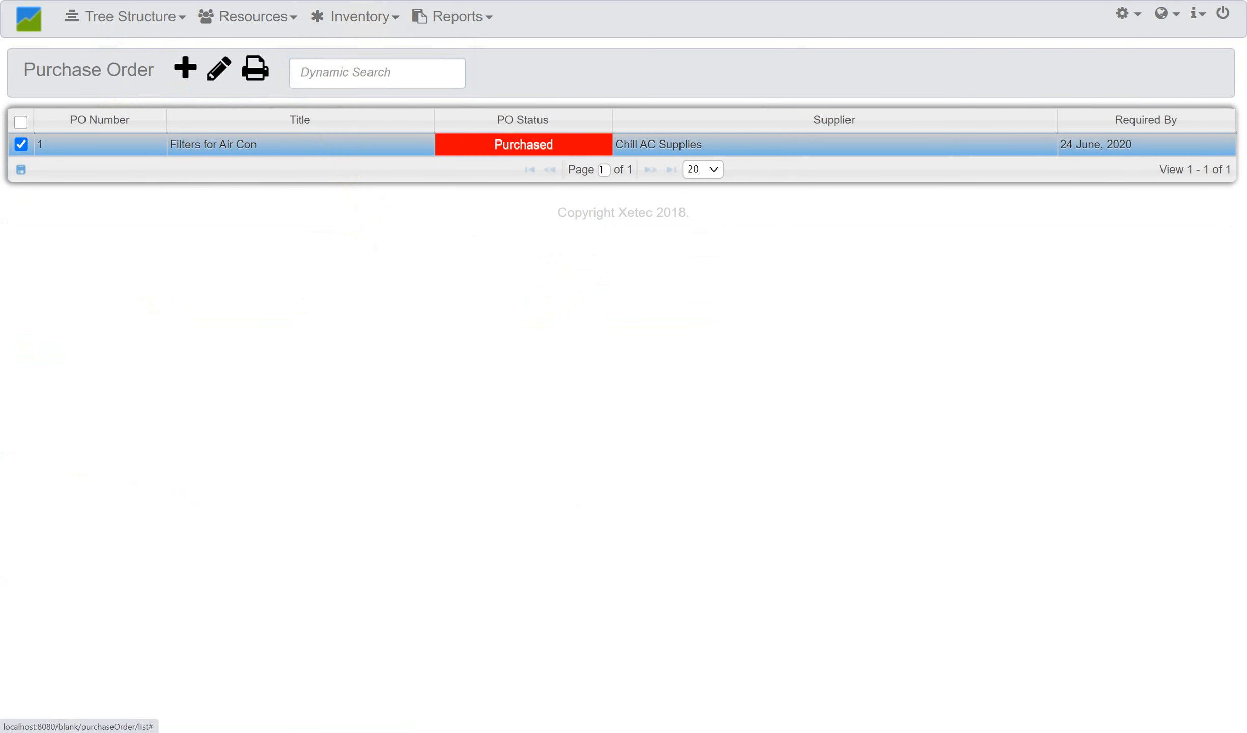